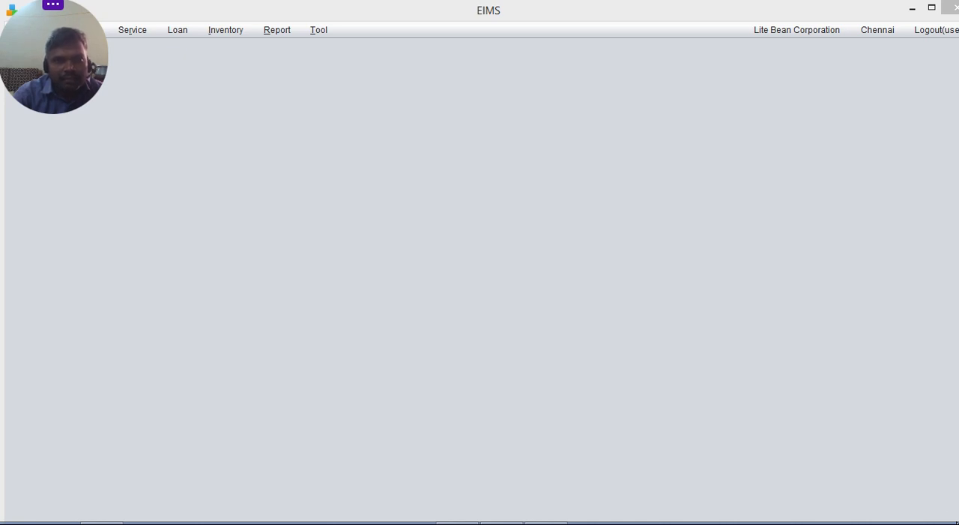
# - Search existing loans by the customer's partial phone number and open the matching loan record
pyautogui.moveTo(58, 19)
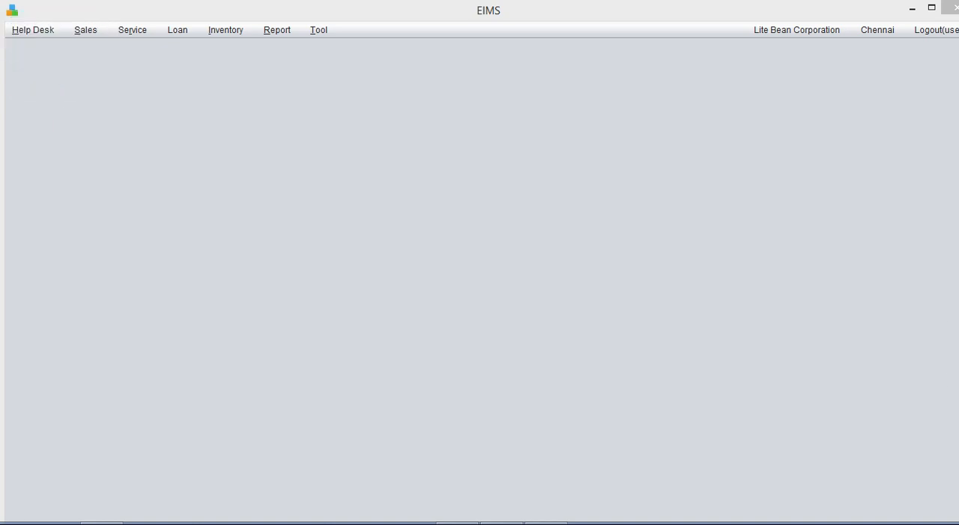
pyautogui.click(177, 34)
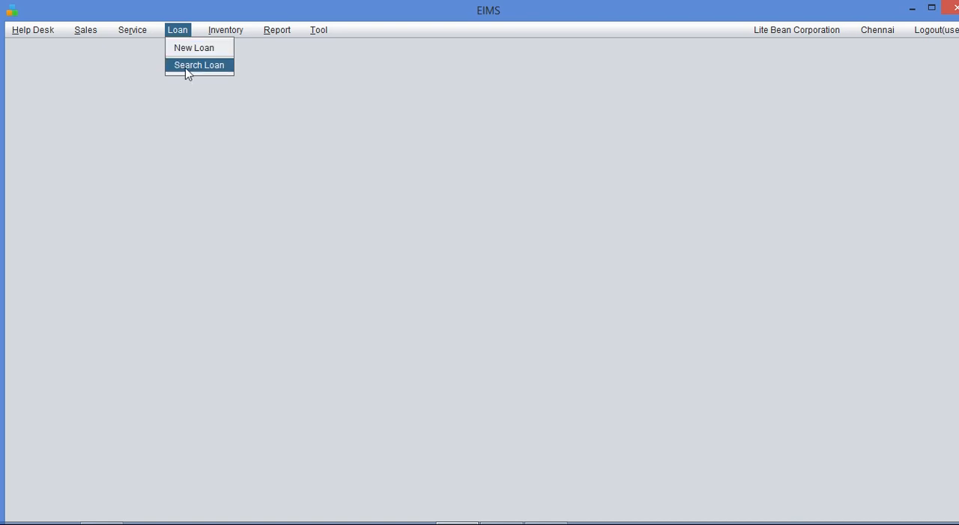
pyautogui.click(185, 66)
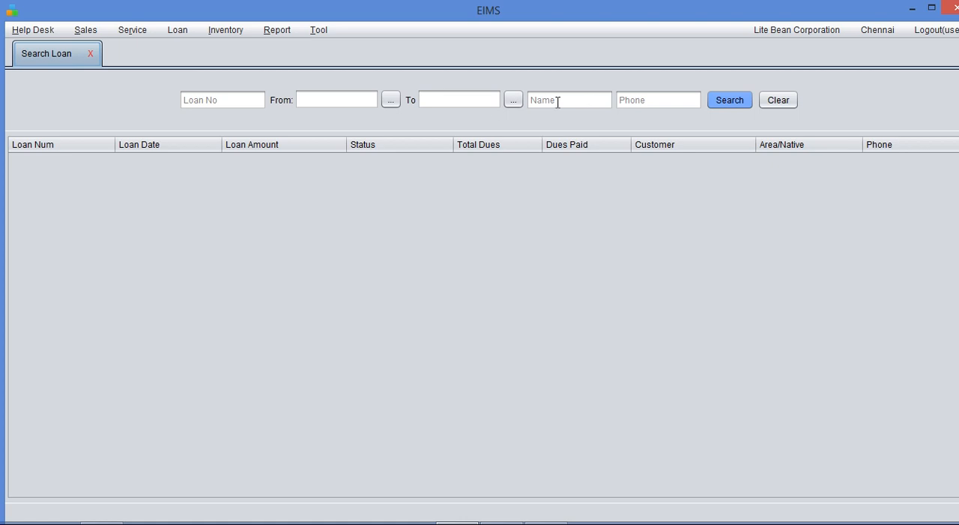
pyautogui.click(623, 99)
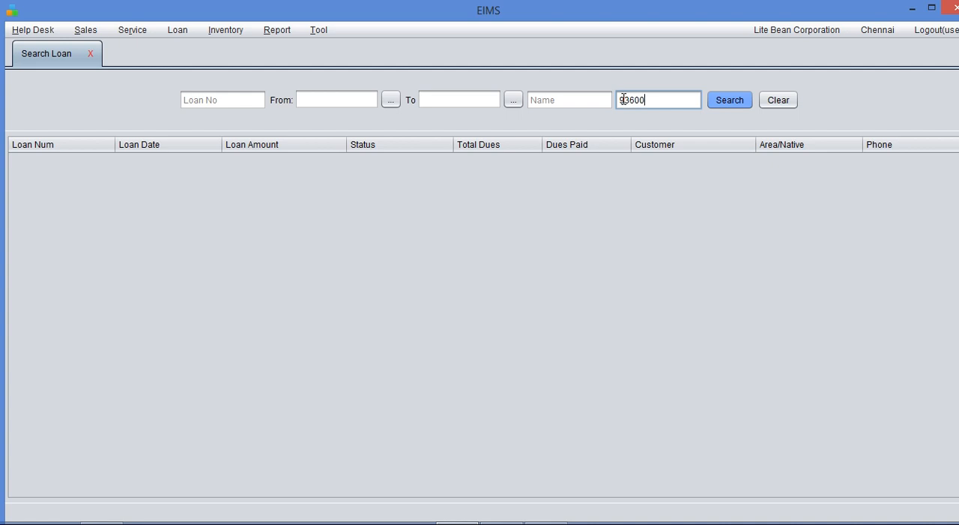
pyautogui.write('93600')
pyautogui.press('Return')
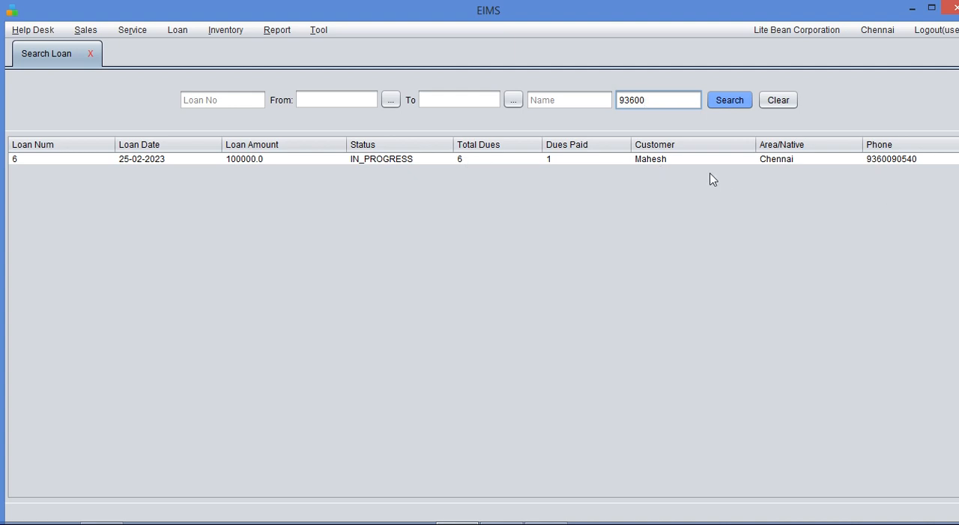
pyautogui.doubleClick(230, 161)
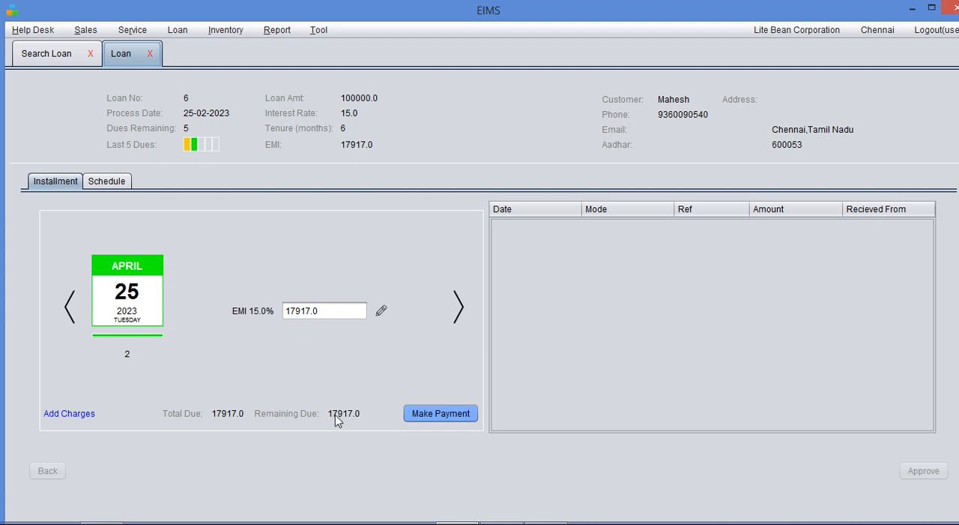
# - View the loan's March 2023 installment and its payments, return to the April installment, and close the loan record
pyautogui.click(68, 307)
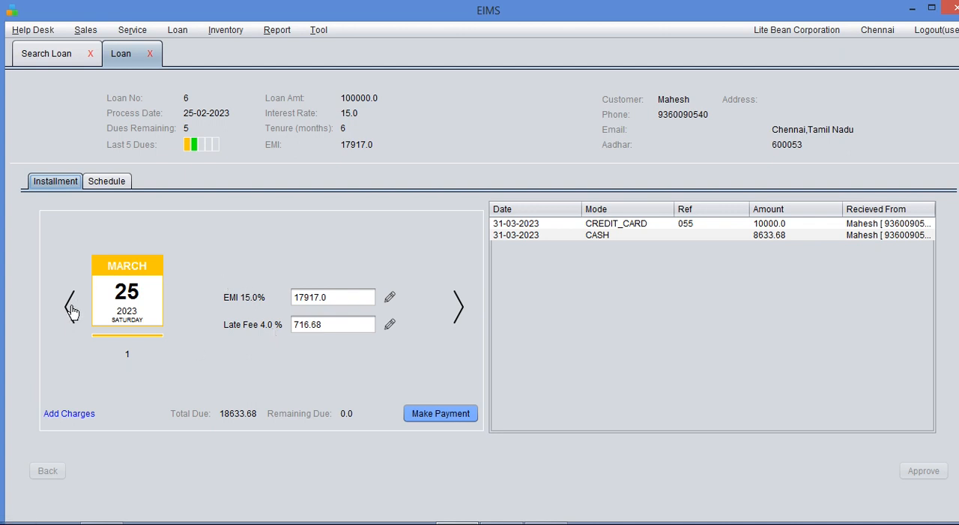
pyautogui.click(459, 315)
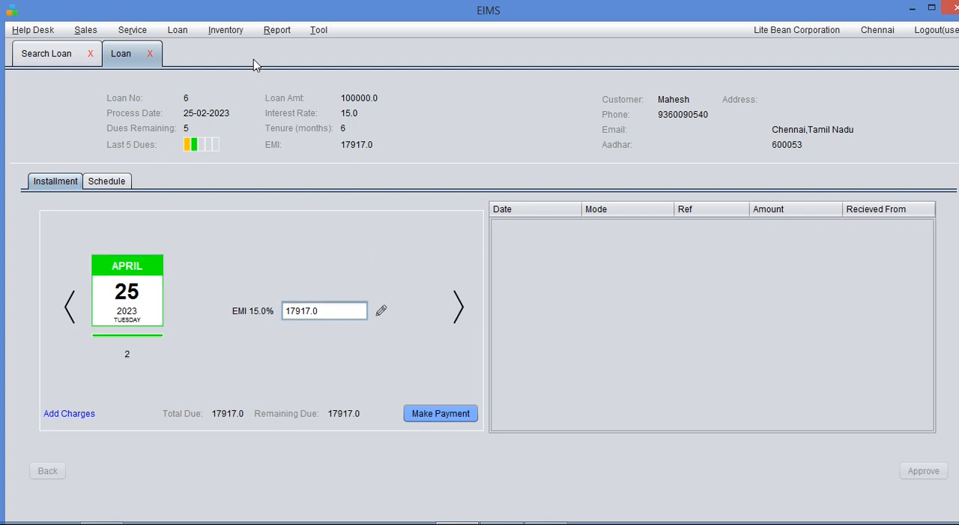
pyautogui.click(148, 52)
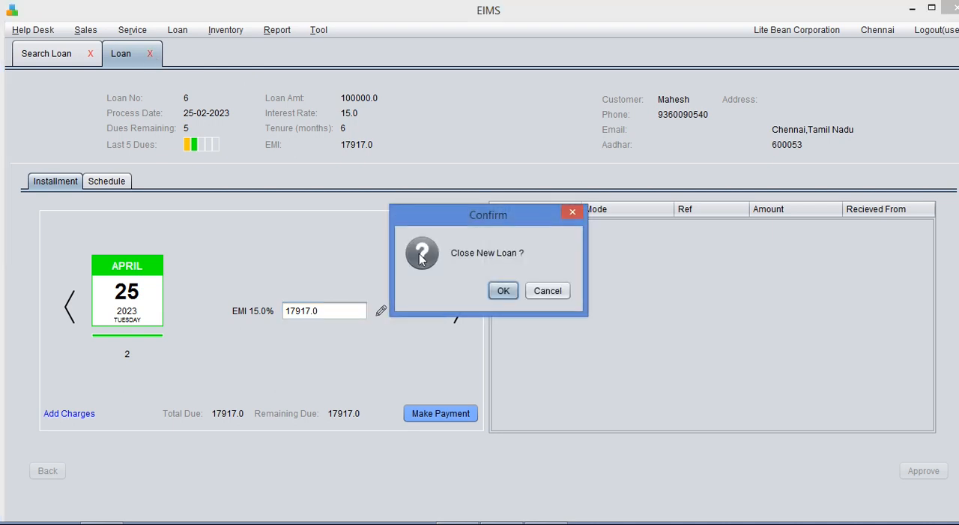
pyautogui.click(500, 290)
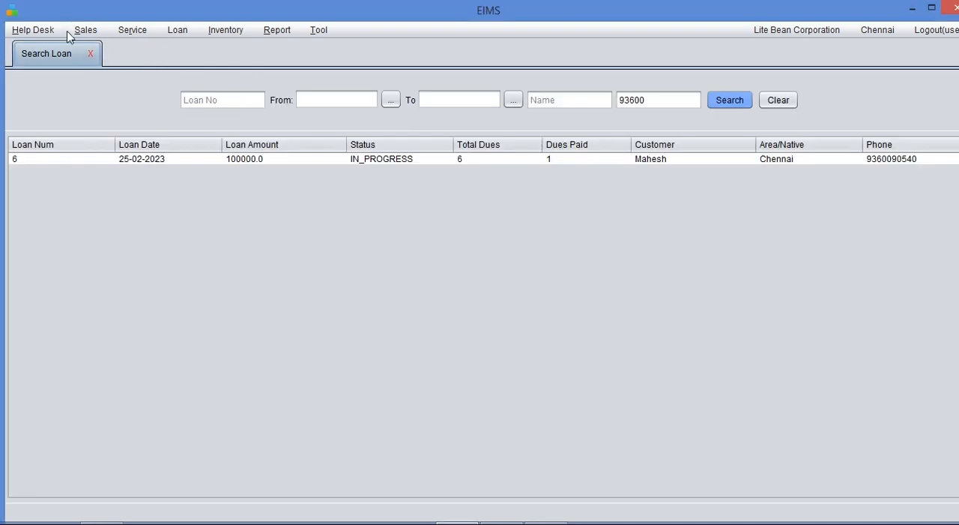
# - Start a new loan in the Bike category with a loan amount of 100000 and an interest rate of 15
pyautogui.click(184, 37)
pyautogui.click(189, 46)
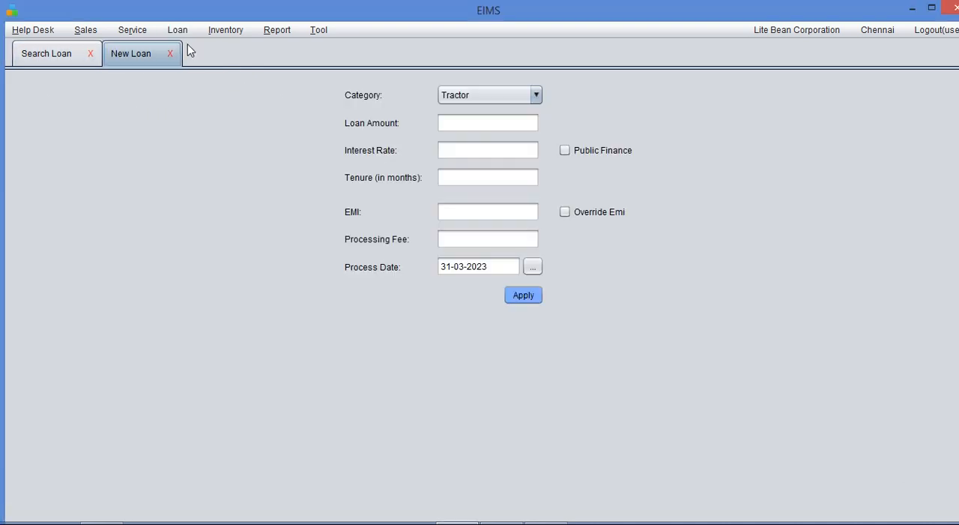
pyautogui.click(486, 101)
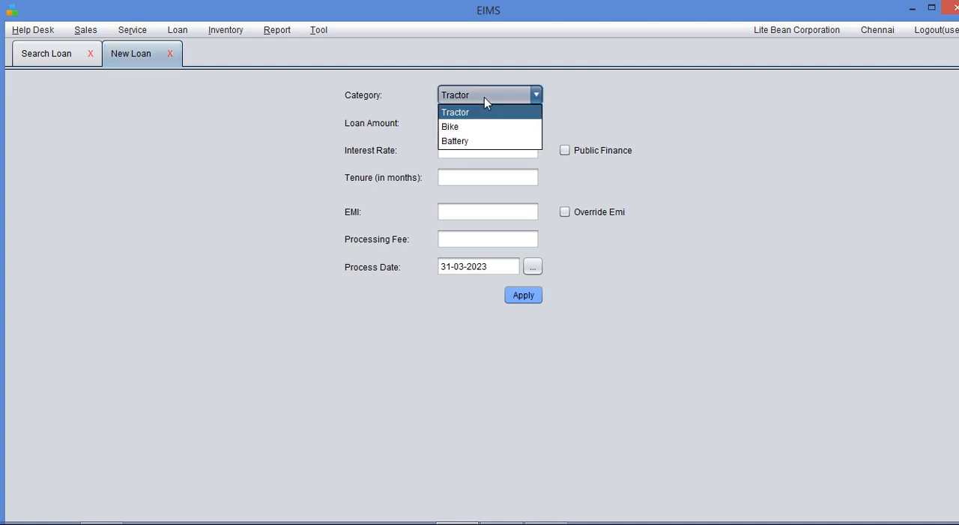
pyautogui.click(479, 128)
pyautogui.click(471, 126)
pyautogui.write('100000')
pyautogui.press('Tab')
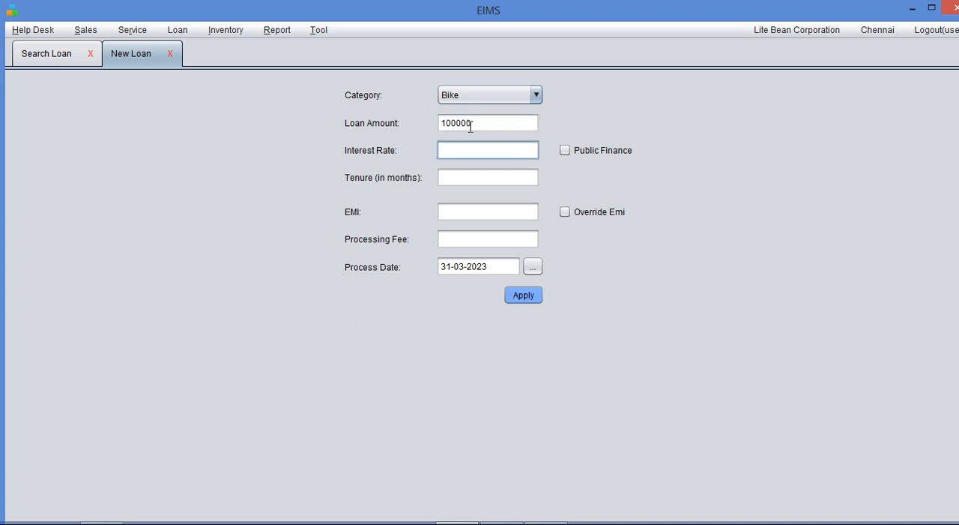
pyautogui.press('Tab')
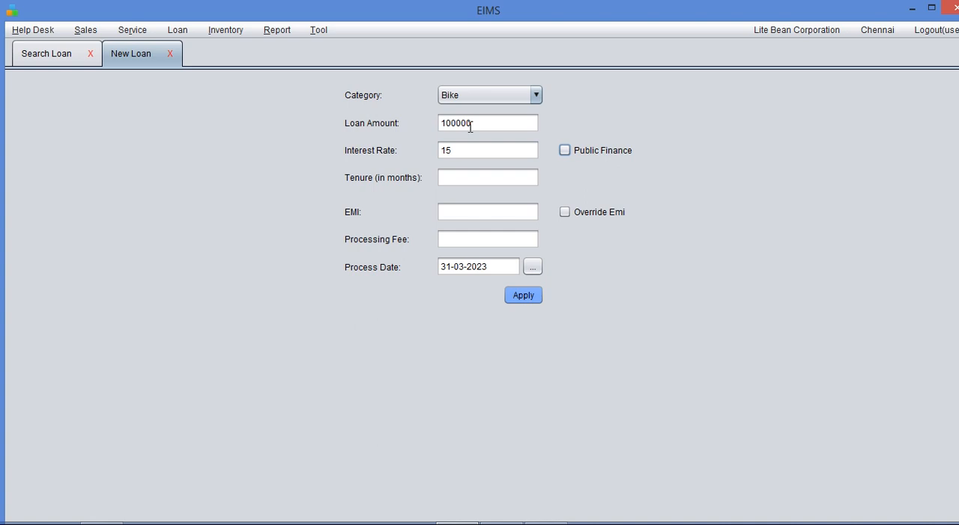
# - Set the loan's tenure to 24 months and its processing fee to 2500
pyautogui.click(453, 177)
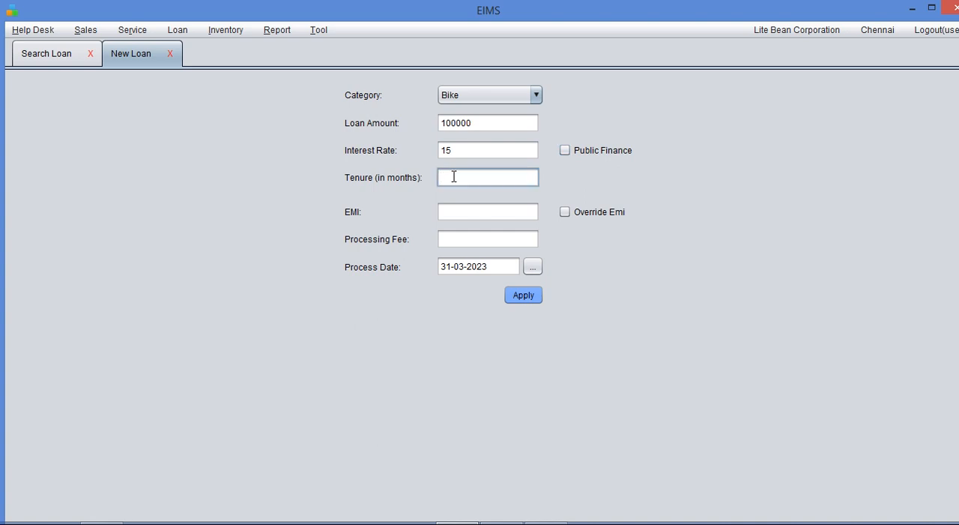
pyautogui.write('12')
pyautogui.press('BackSpace')
pyautogui.press('BackSpace')
pyautogui.write('24')
pyautogui.click(467, 241)
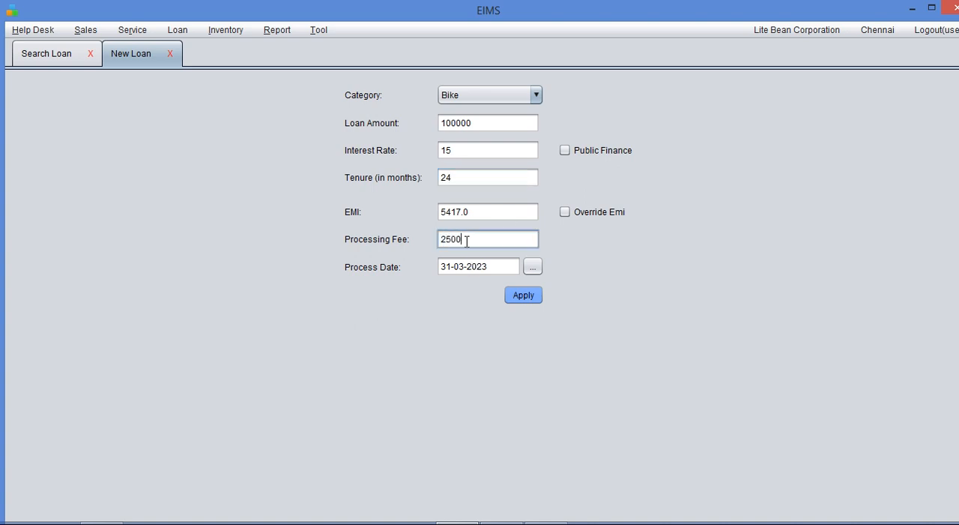
# - Set the process date to 25-01-2023 and apply the loan terms
pyautogui.click(533, 267)
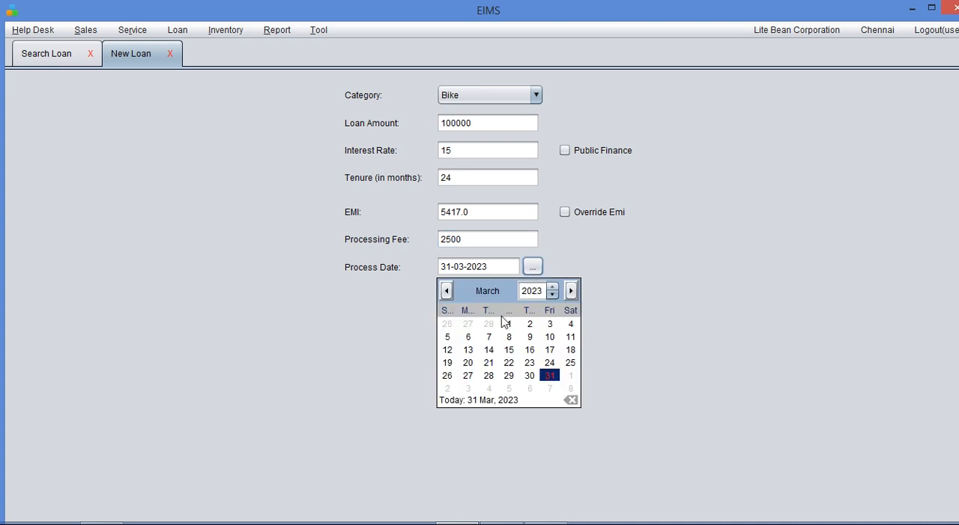
pyautogui.click(446, 290)
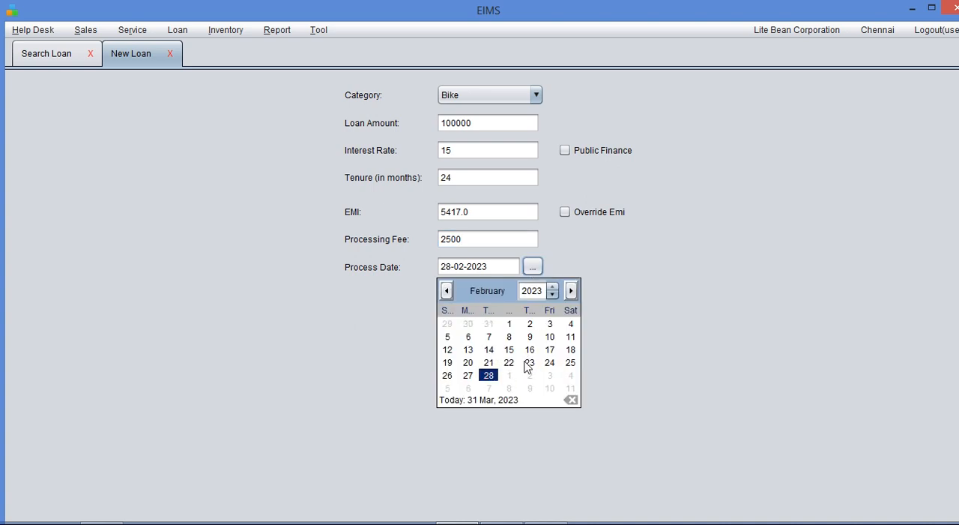
pyautogui.click(448, 294)
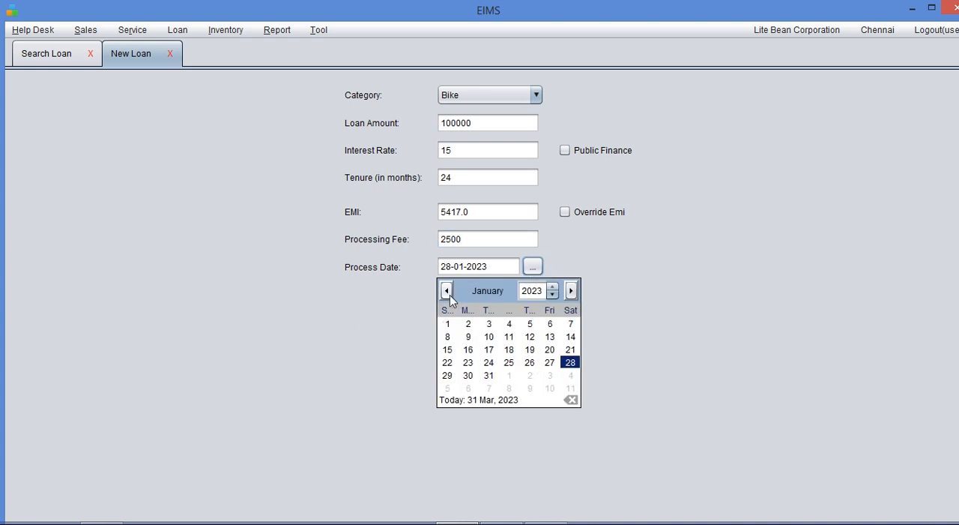
pyautogui.click(509, 363)
pyautogui.click(519, 297)
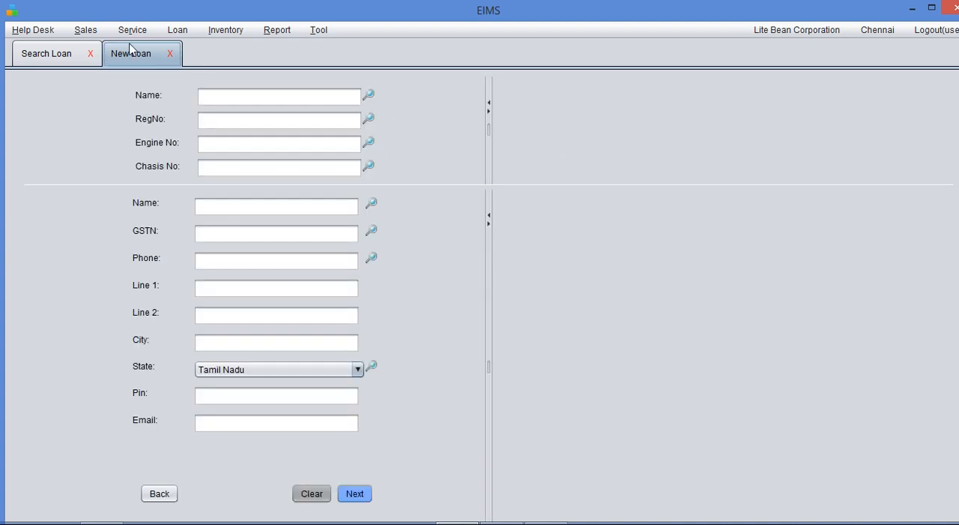
# - Look up and select the Honda Shine vehicle and an existing customer for the loan, and continue to the loan summary
pyautogui.click(367, 95)
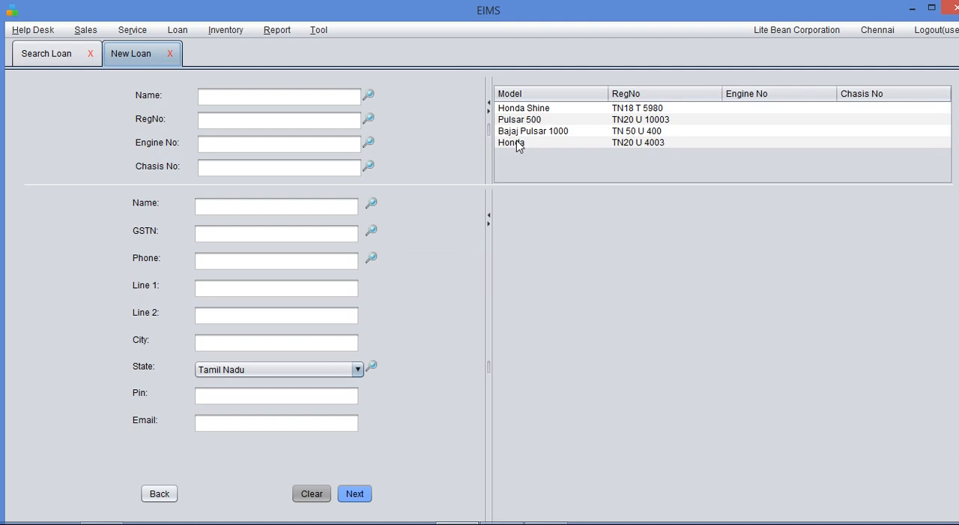
pyautogui.doubleClick(522, 109)
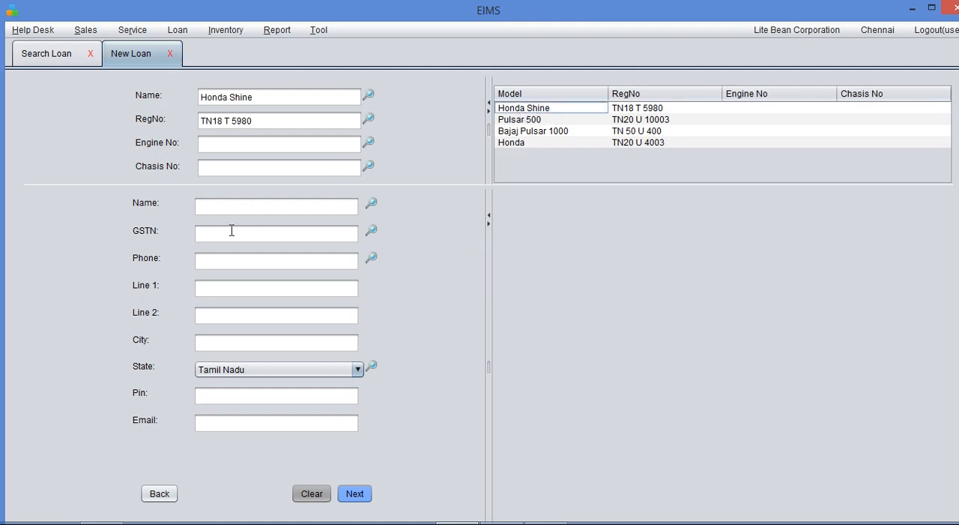
pyautogui.click(228, 207)
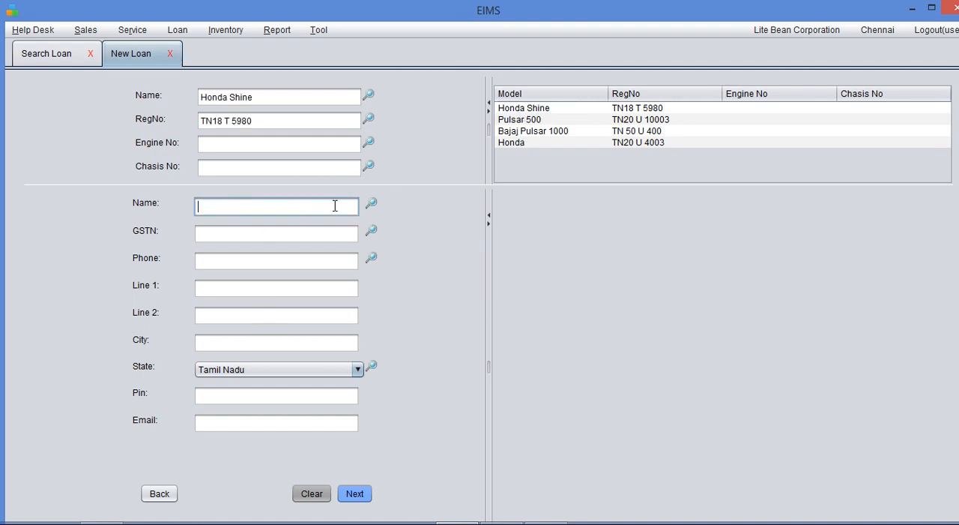
pyautogui.click(372, 205)
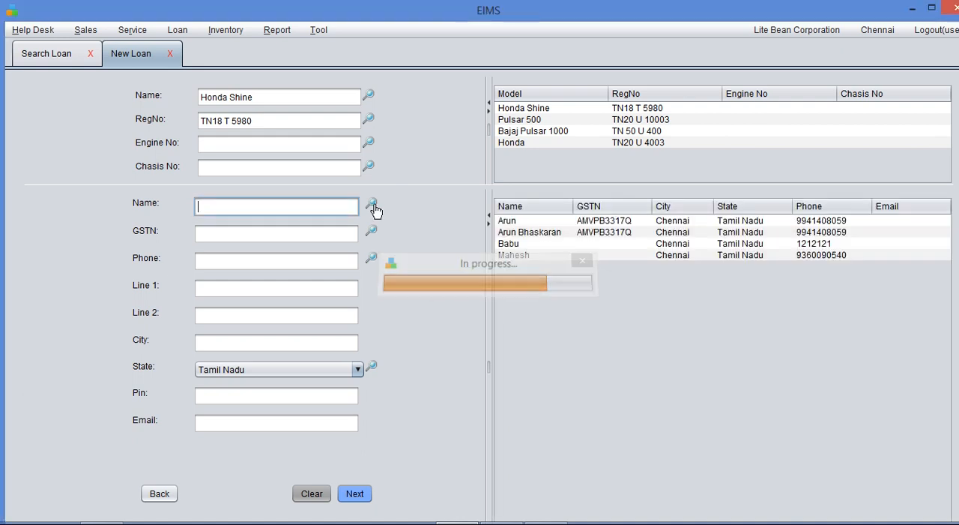
pyautogui.doubleClick(562, 233)
pyautogui.click(354, 493)
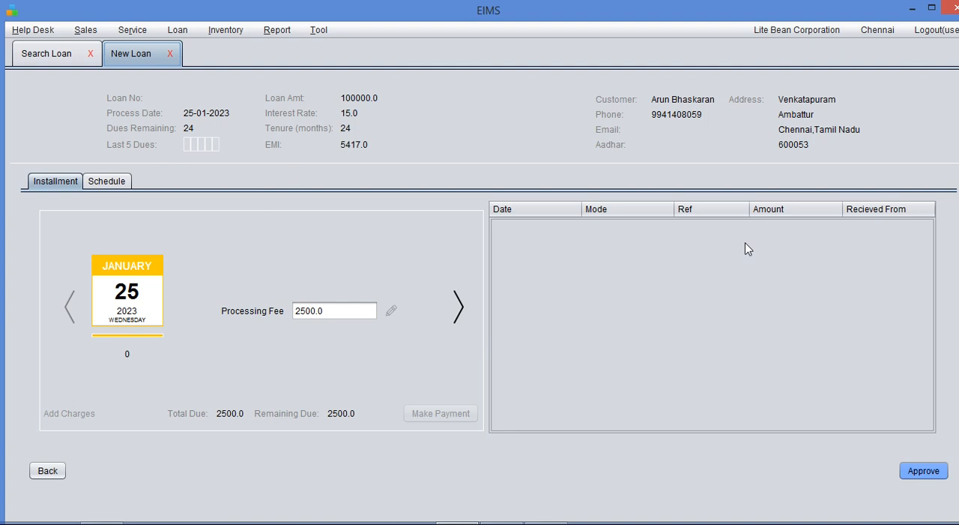
# - Examine the new loan's full installment schedule, from the processing fee through the last EMI
pyautogui.click(106, 181)
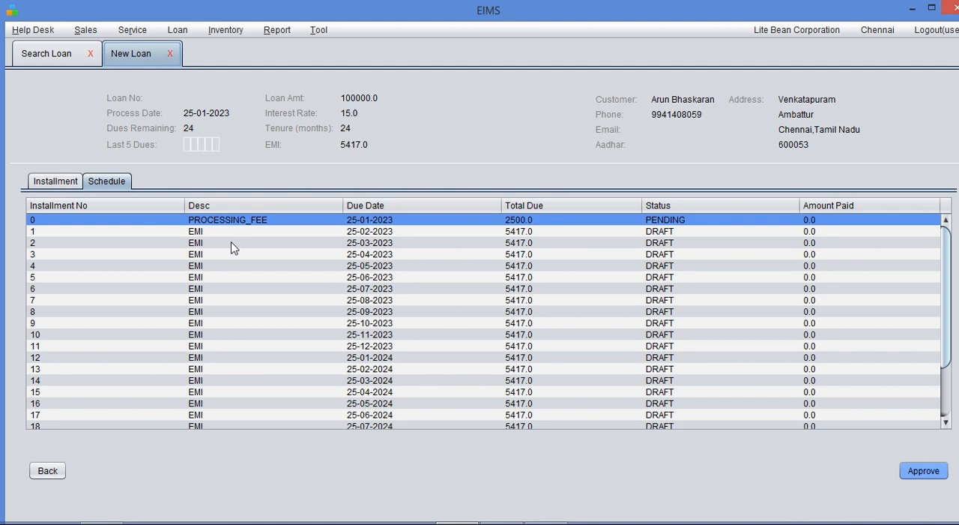
pyautogui.scroll(-2, 126, 255)
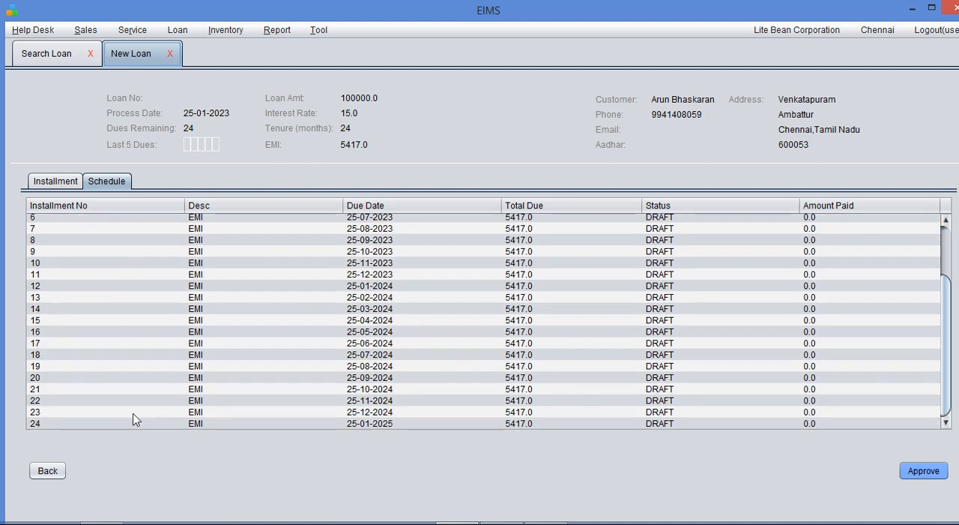
pyautogui.scroll(2, 139, 371)
pyautogui.scroll(-2, 820, 346)
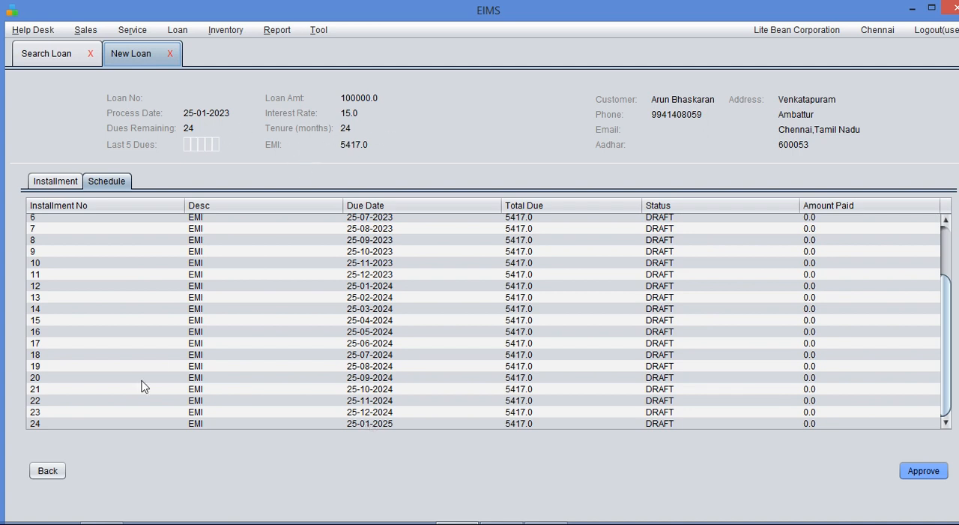
# - Go back to the vehicle and customer details, return to the loan summary, and review the installment schedule again
pyautogui.click(48, 470)
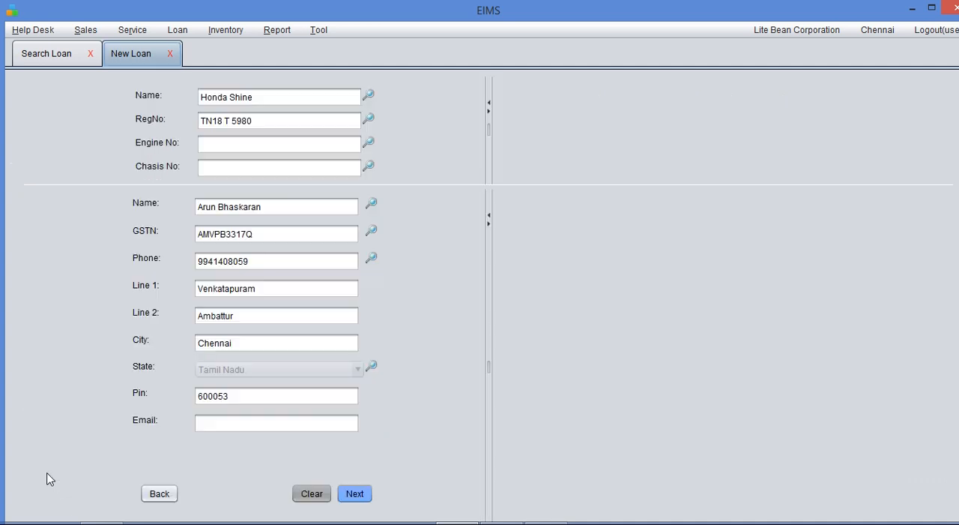
pyautogui.click(362, 491)
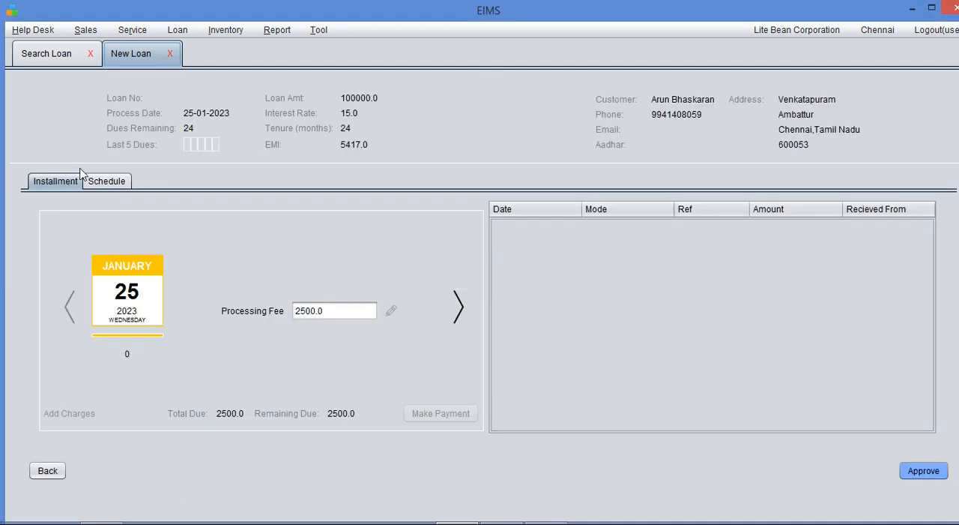
pyautogui.click(102, 181)
pyautogui.scroll(-3, 346, 315)
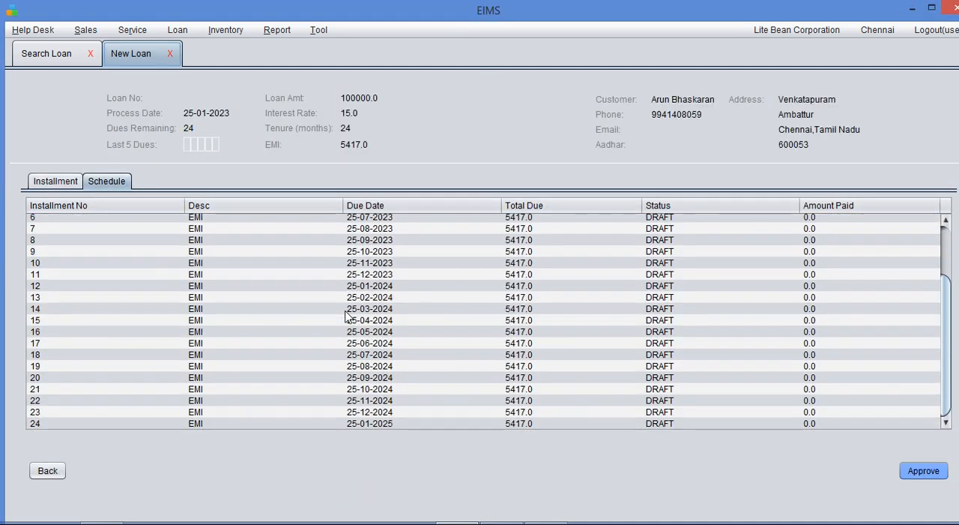
# - Browse the individual installments from the January 2023 processing fee forward to the April 2023 EMI
pyautogui.click(54, 182)
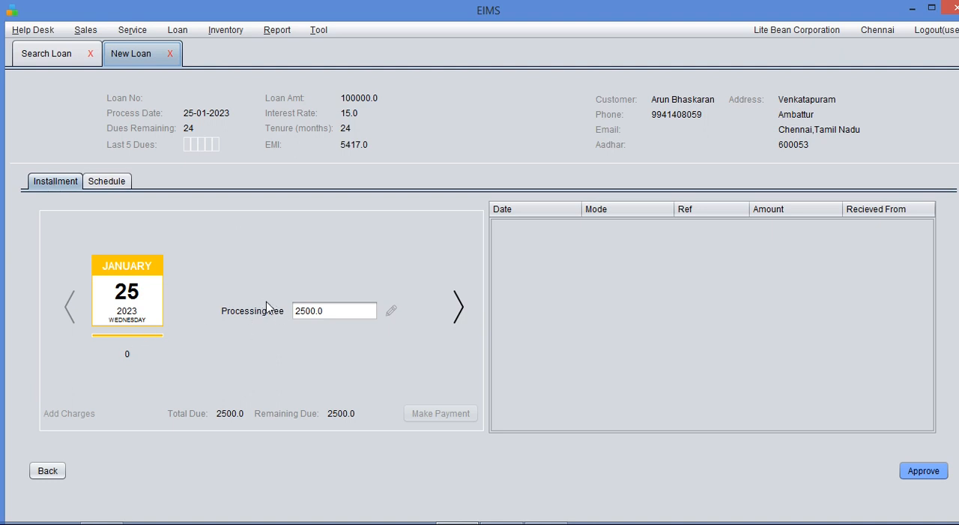
pyautogui.click(457, 310)
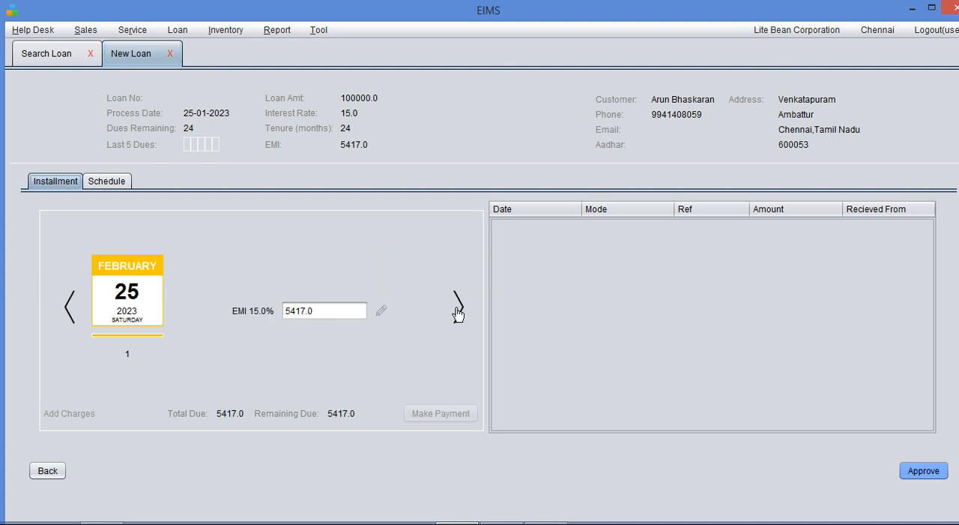
pyautogui.click(459, 309)
pyautogui.click(459, 309)
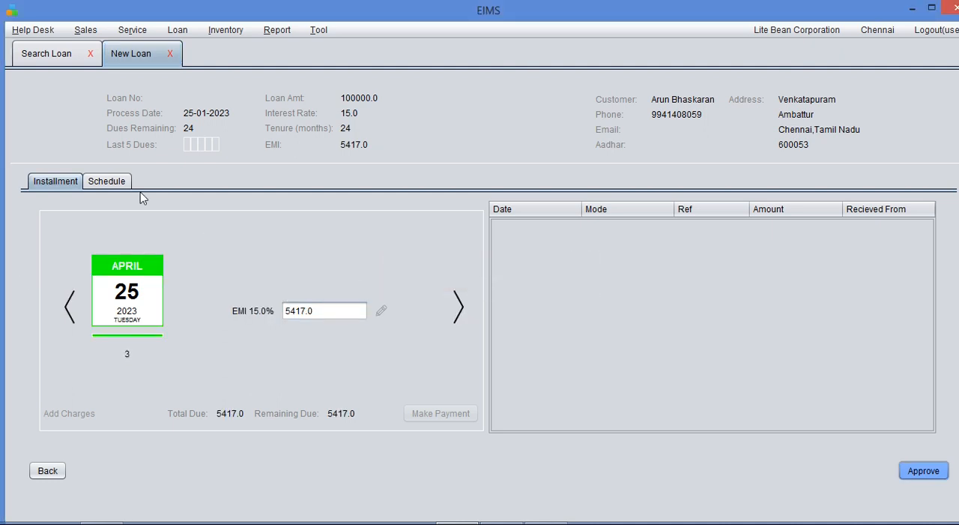
# - Open the details of installment 22, due 25-11-2024, from the schedule
pyautogui.click(107, 182)
pyautogui.scroll(-3, 302, 337)
pyautogui.click(210, 402)
pyautogui.doubleClick(210, 403)
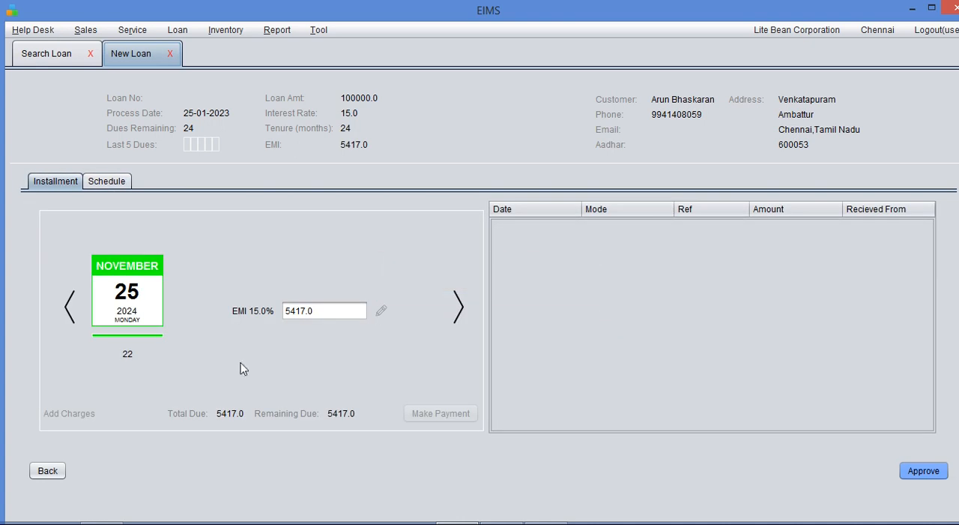
# - Open the January 2023 processing-fee installment from the schedule and approve the new loan
pyautogui.click(117, 185)
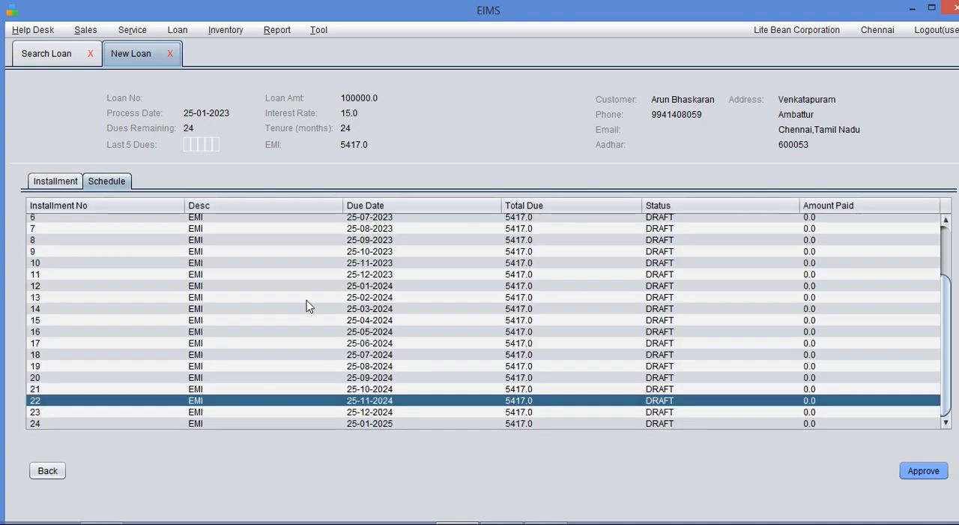
pyautogui.scroll(3, 306, 306)
pyautogui.click(268, 219)
pyautogui.doubleClick(264, 220)
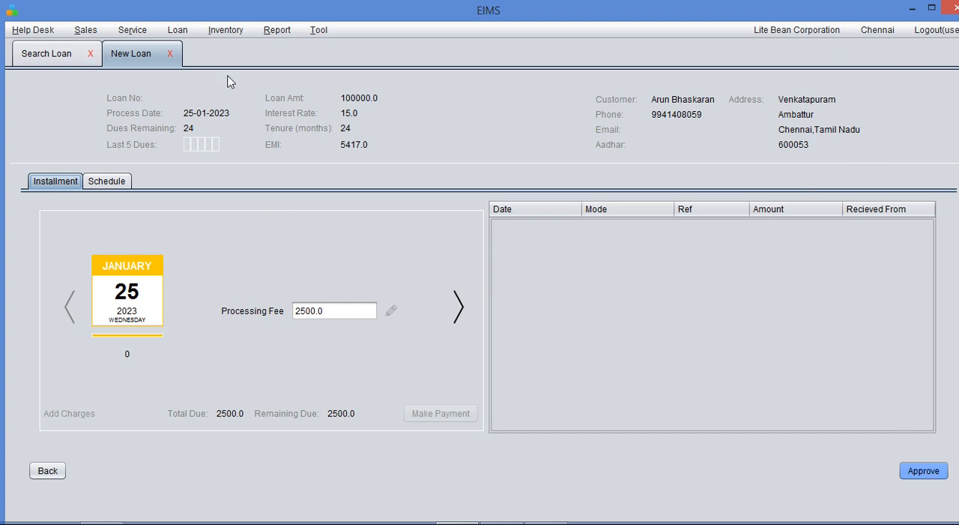
pyautogui.click(913, 471)
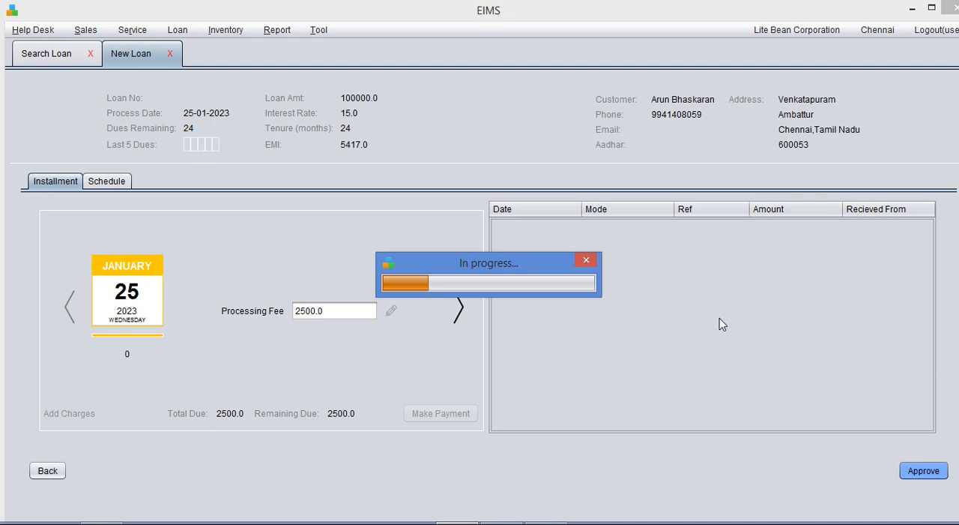
pyautogui.click(559, 292)
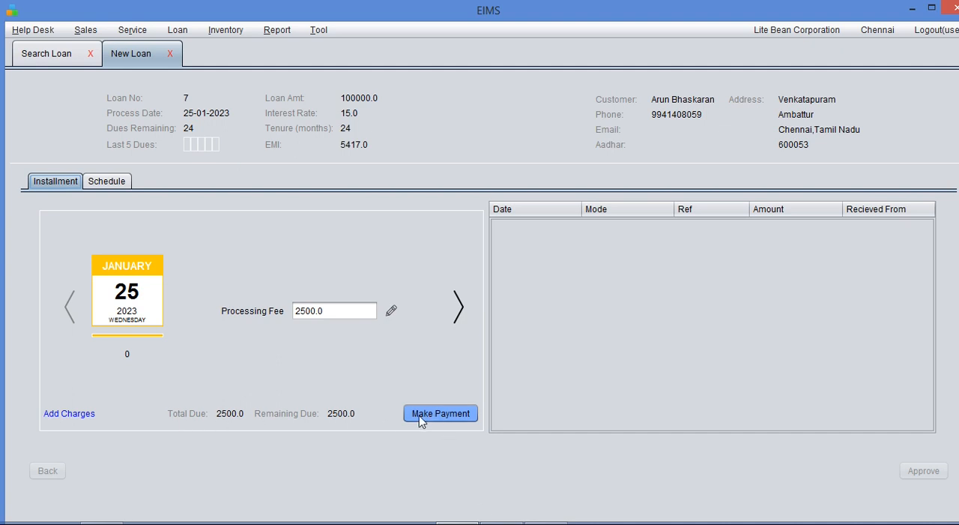
# - Start an additional charge on the January 2023 processing-fee installment with the fee type Other
pyautogui.click(61, 417)
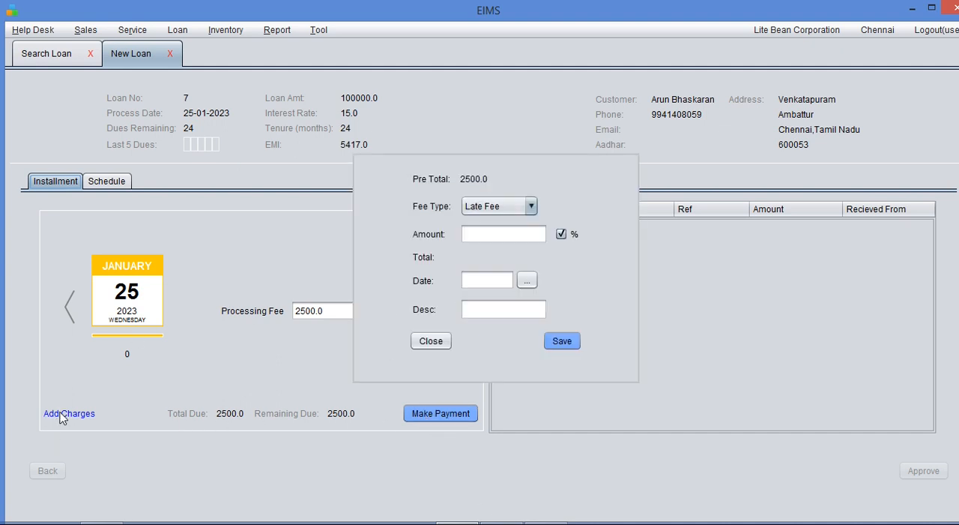
pyautogui.click(486, 209)
pyautogui.click(489, 237)
pyautogui.click(488, 234)
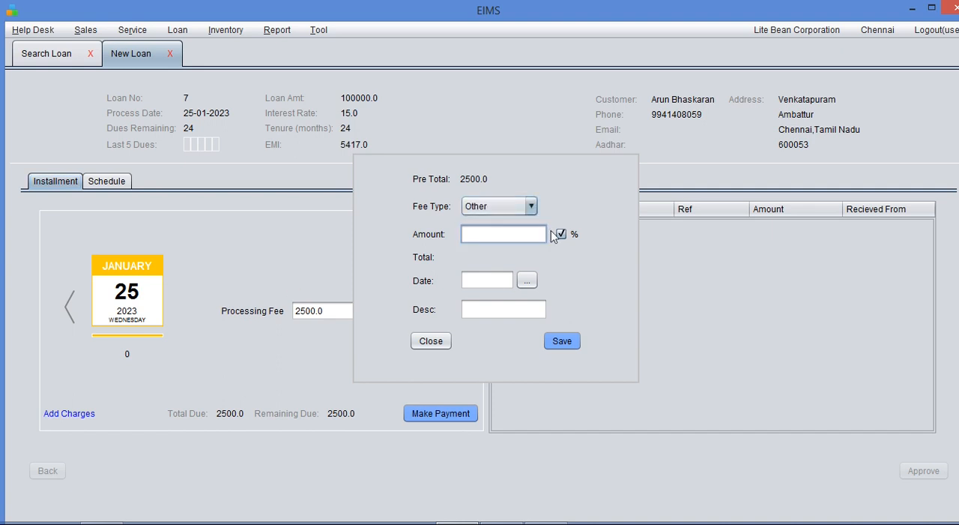
pyautogui.click(510, 208)
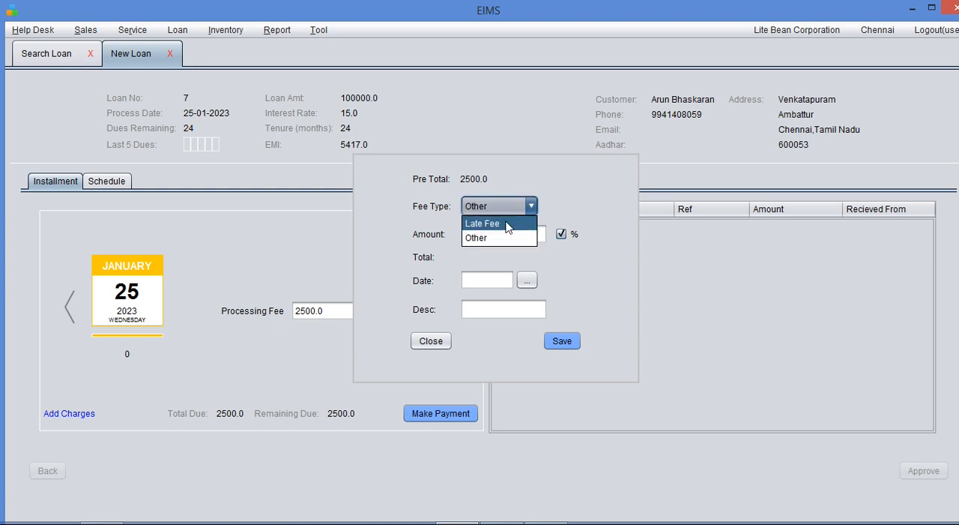
pyautogui.click(498, 238)
pyautogui.click(499, 233)
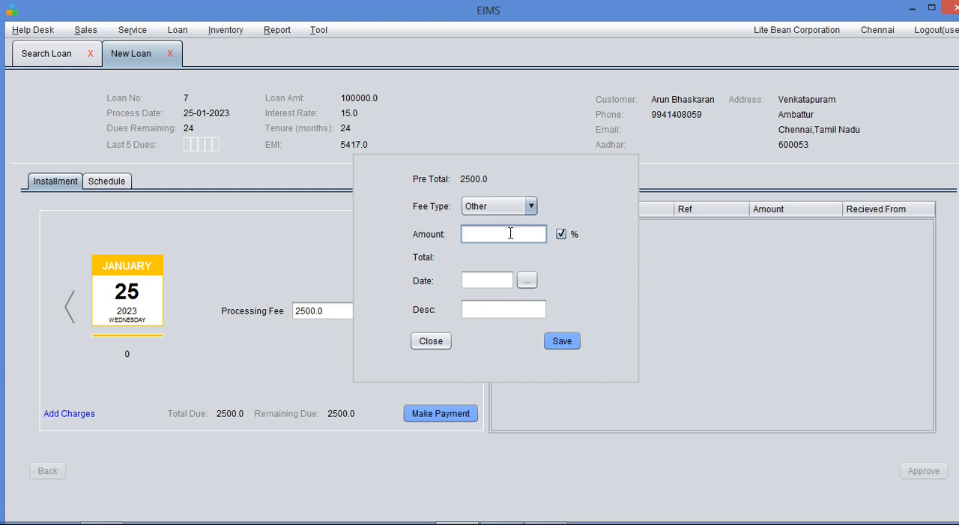
# - Switch the charge from a percentage to a fixed amount and set it to 2000
pyautogui.write('3')
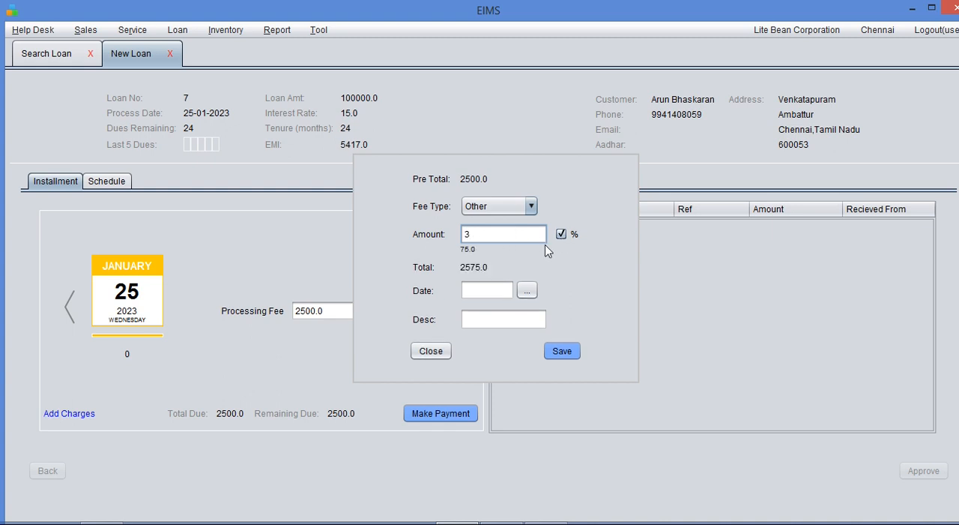
pyautogui.click(562, 233)
pyautogui.click(510, 237)
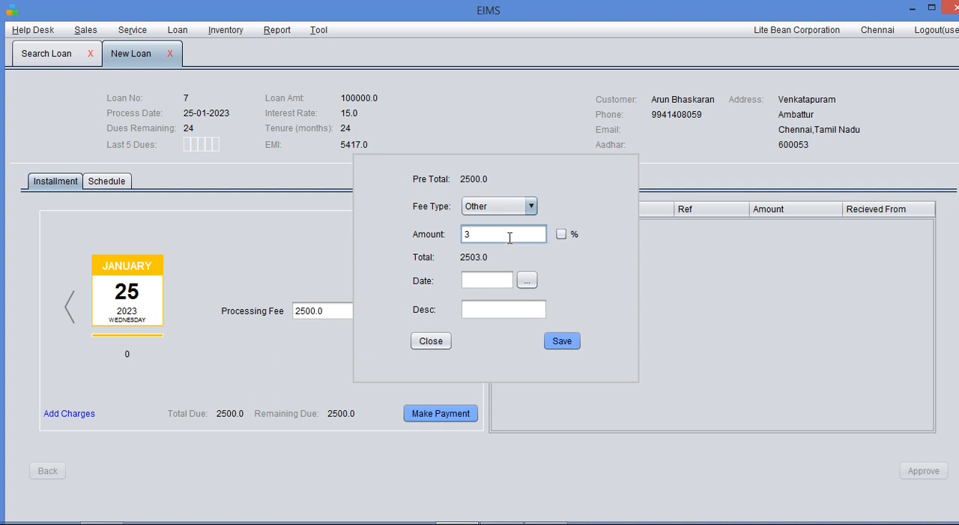
pyautogui.press('BackSpace')
pyautogui.write('2000')
# - Describe the charge as RTO, date it 25 January 2023, and save it to the installment
pyautogui.click(493, 308)
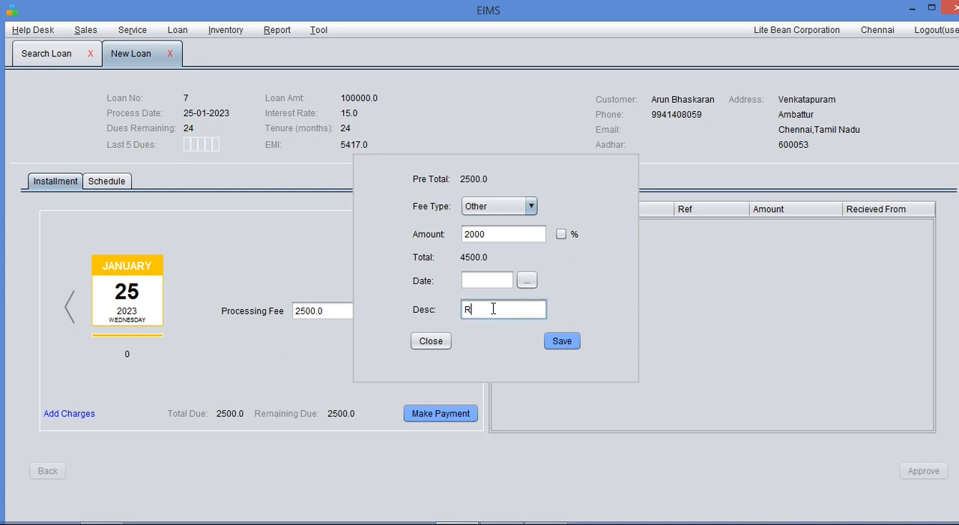
pyautogui.write('RTO')
pyautogui.click(527, 281)
pyautogui.click(470, 305)
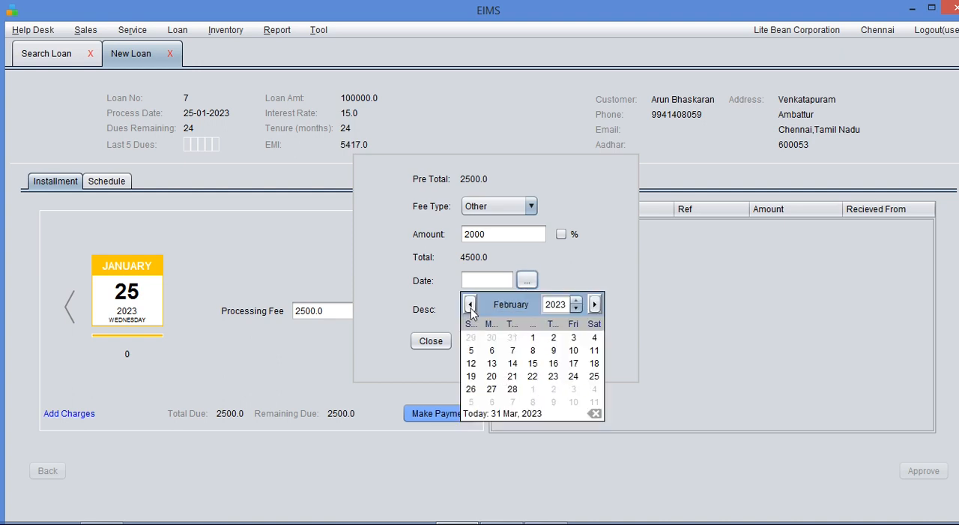
pyautogui.click(471, 308)
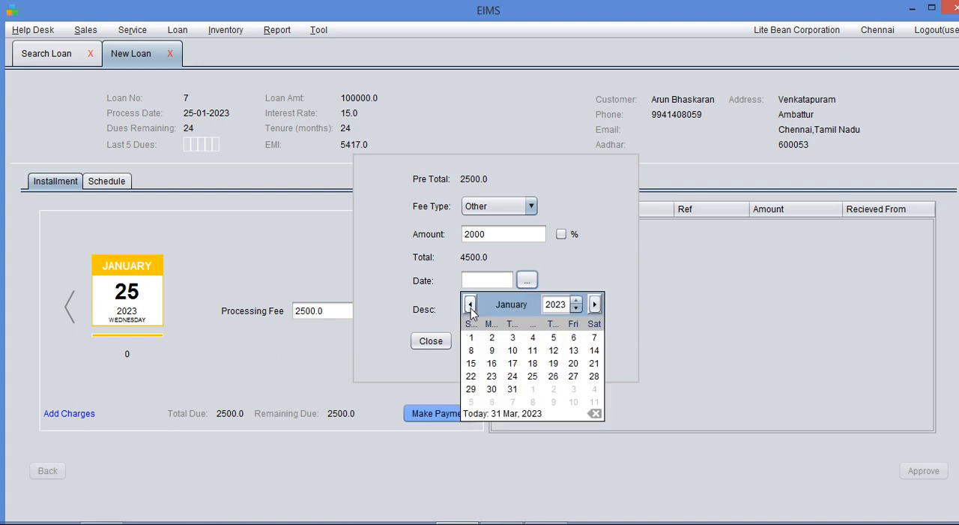
pyautogui.click(533, 376)
pyautogui.click(569, 346)
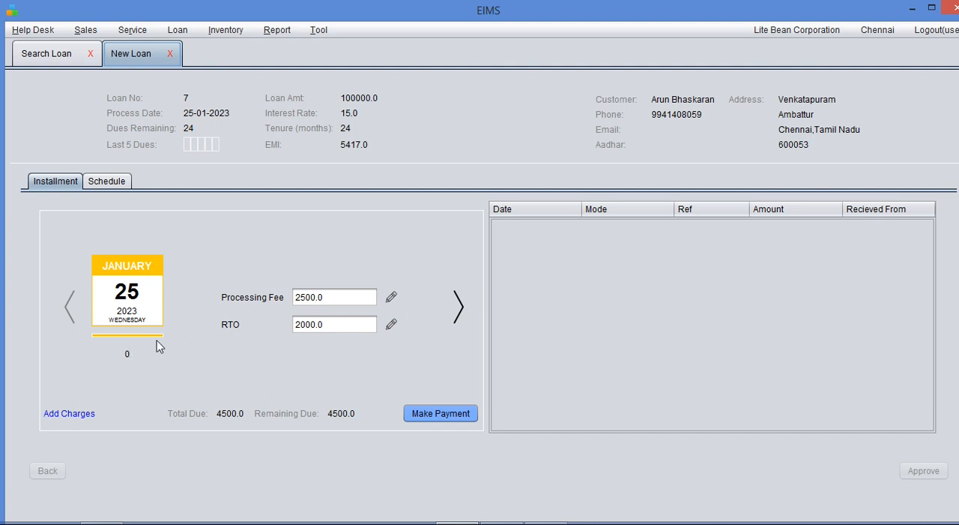
# - Start a cash payment dated 31-03-2023 for the January installment and set its amount to 4500
pyautogui.click(449, 412)
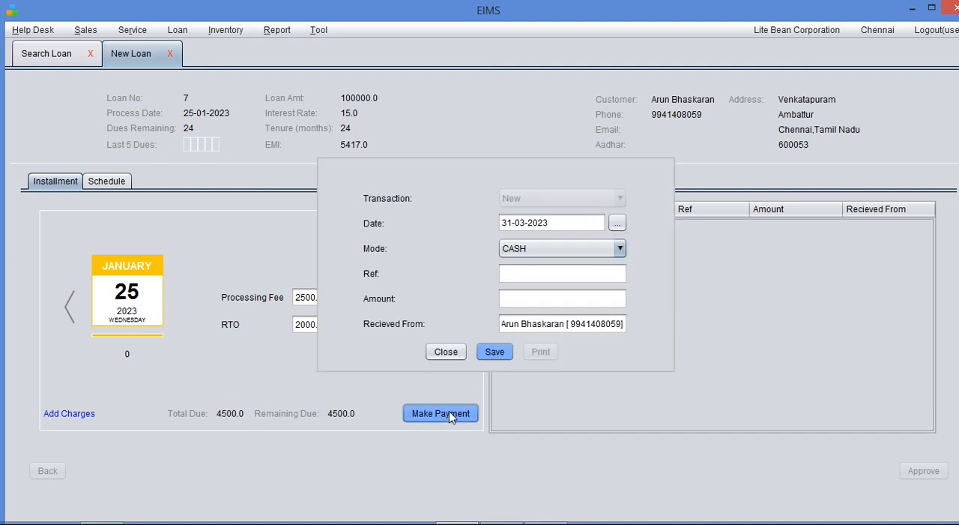
pyautogui.click(505, 301)
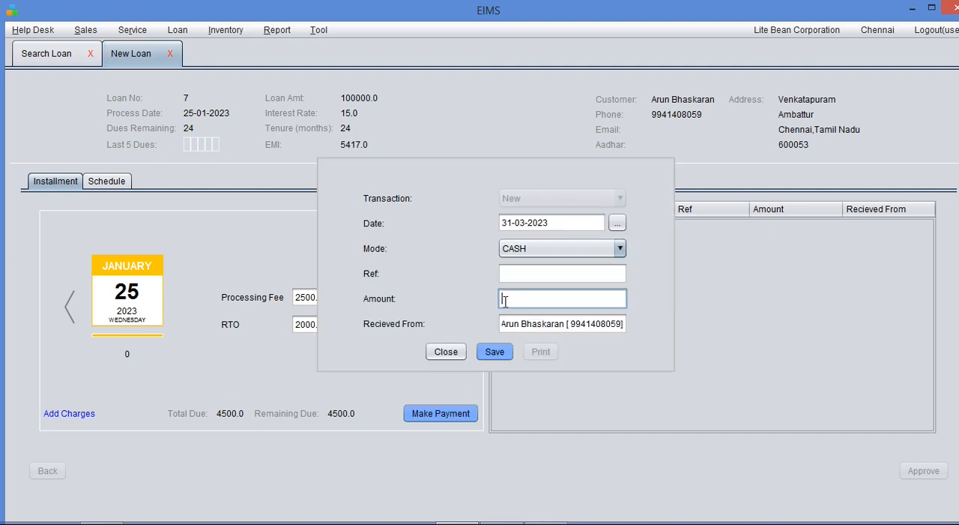
pyautogui.write('2500')
pyautogui.click(509, 298)
pyautogui.press('BackSpace')
# - Add the title "Mr." before the payer's name in the received-from details and save the payment
pyautogui.click(529, 271)
pyautogui.click(502, 322)
pyautogui.write('Mr.')
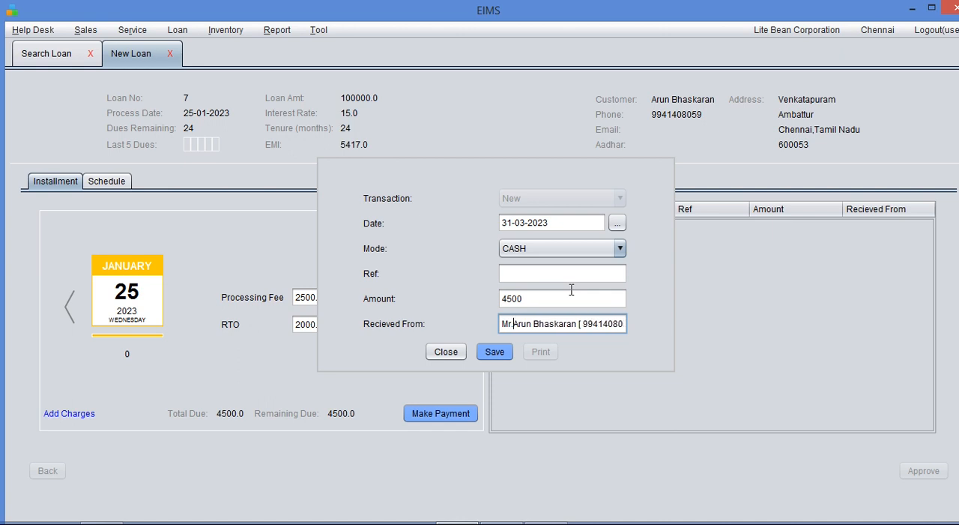
pyautogui.hotkey('ctrl', 'shift', 'Right')
pyautogui.hotkey('ctrl', 'shift', 'Right')
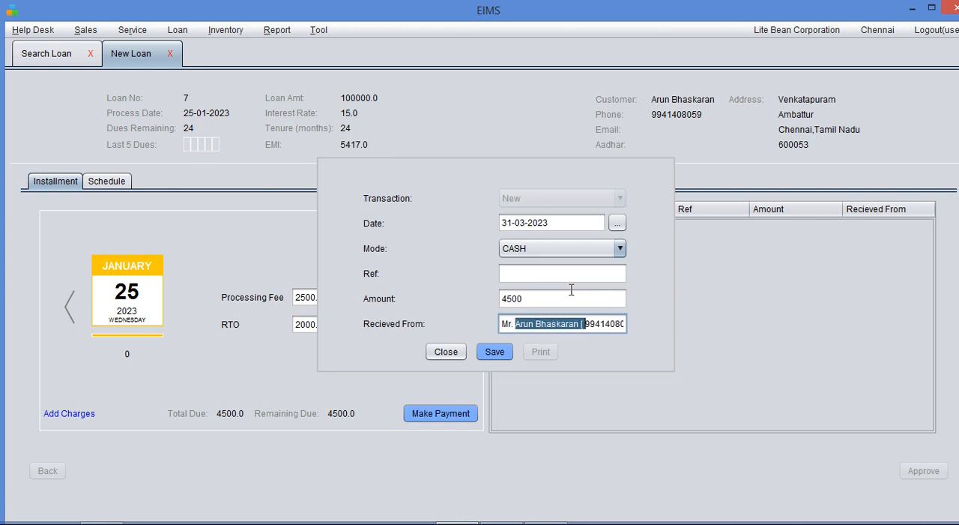
pyautogui.hotkey('shift', 'End')
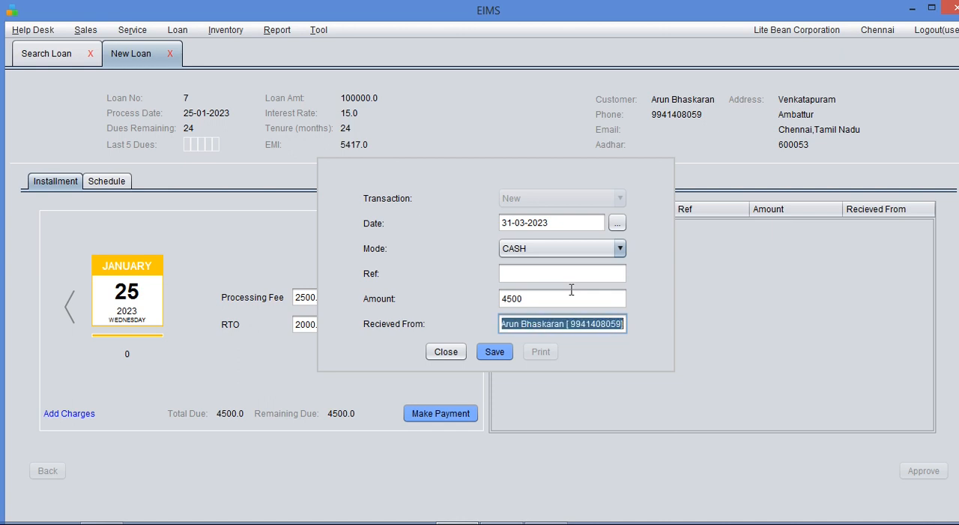
pyautogui.press('End')
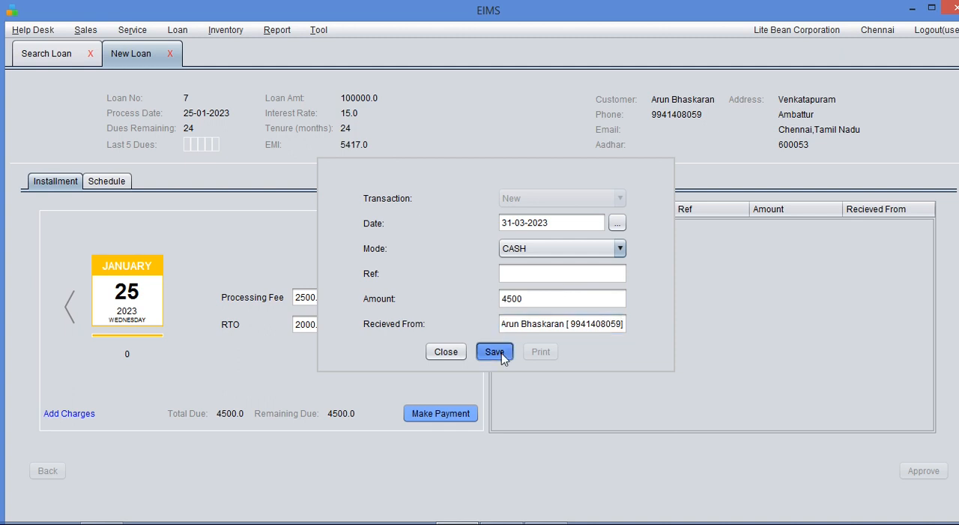
pyautogui.click(501, 354)
pyautogui.click(567, 291)
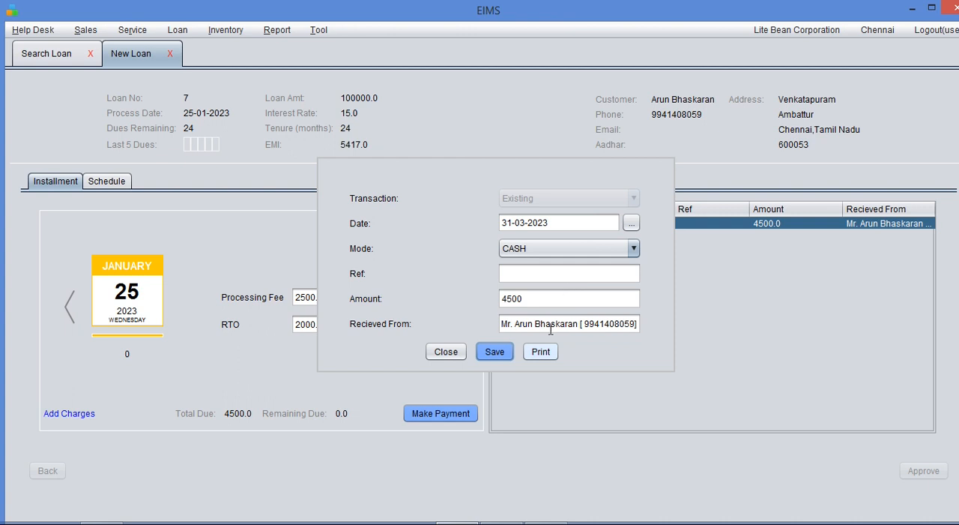
# - Print the payment receipt, review its amount and charges, and return to EIMS to close the payment details
pyautogui.click(541, 353)
pyautogui.click(540, 352)
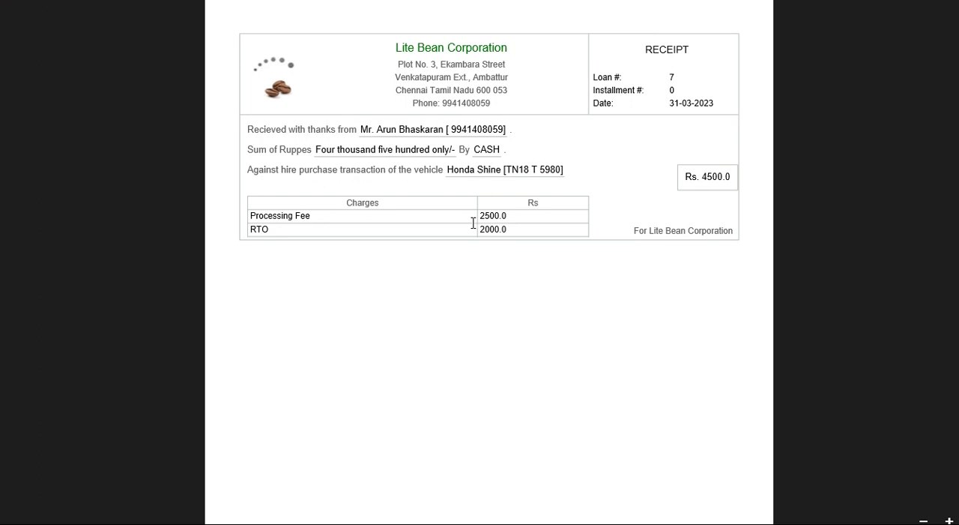
pyautogui.moveTo(705, 179); pyautogui.dragTo(728, 180)
pyautogui.click(526, 256)
pyautogui.rightClick(525, 256)
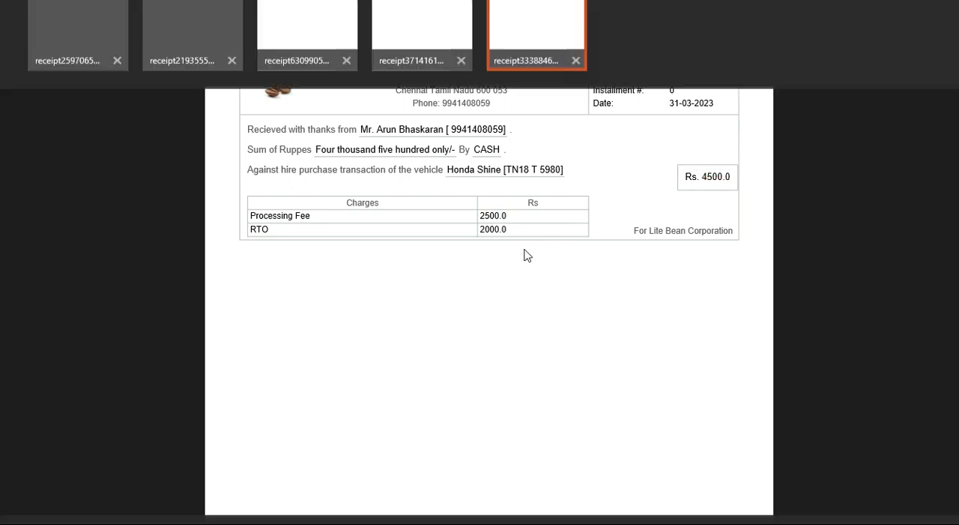
pyautogui.click(393, 300)
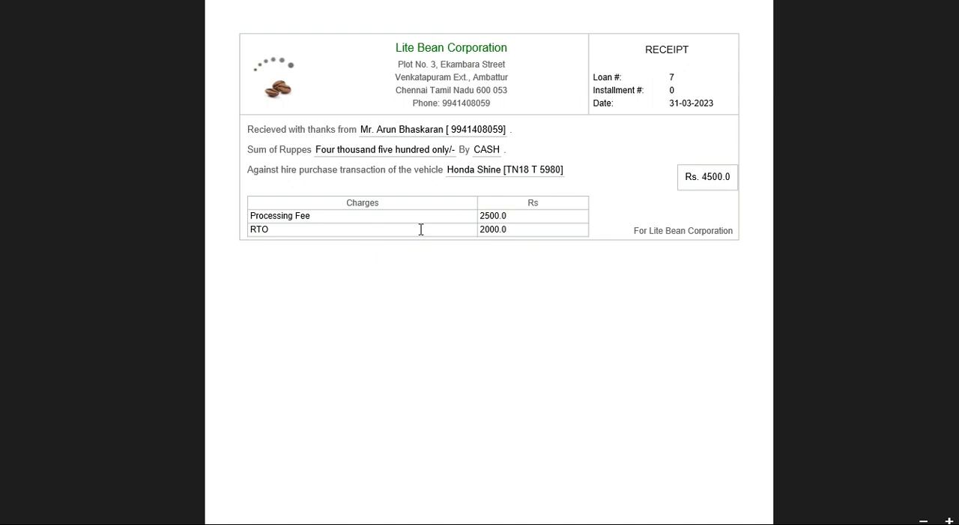
pyautogui.hotkey('alt', 'Tab')
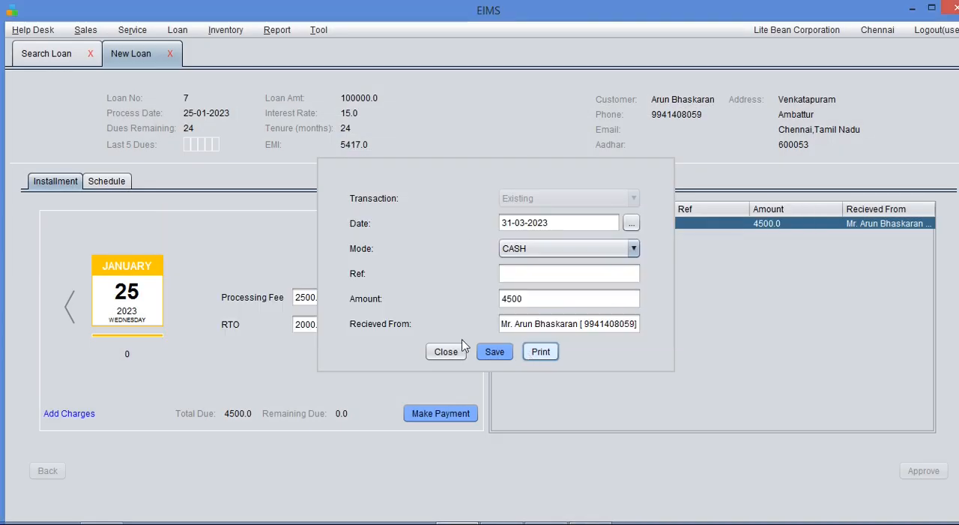
pyautogui.click(446, 351)
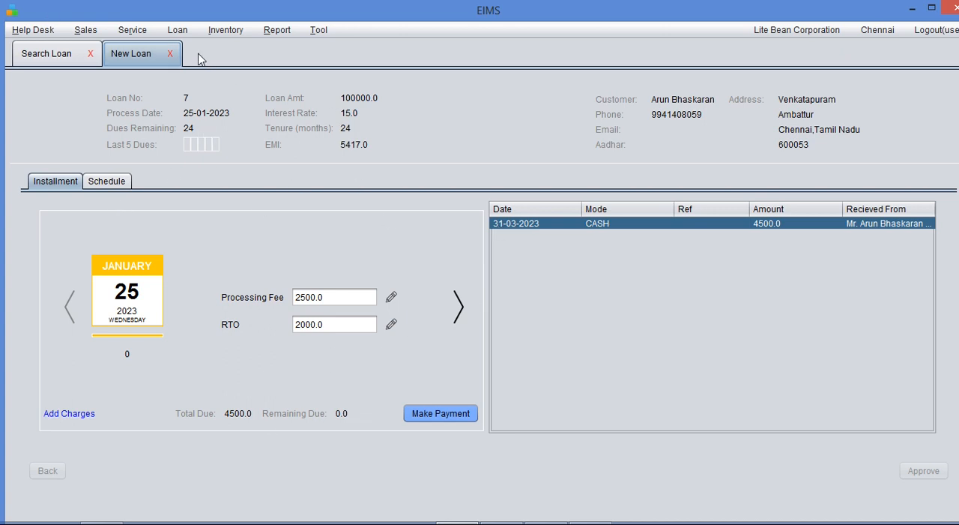
# - Close the new loan and search the existing loans by the first digits of the customer's phone number
pyautogui.click(173, 57)
pyautogui.click(502, 293)
pyautogui.click(657, 101)
pyautogui.moveTo(620, 100); pyautogui.dragTo(627, 101)
pyautogui.doubleClick(633, 100)
pyautogui.write('9941')
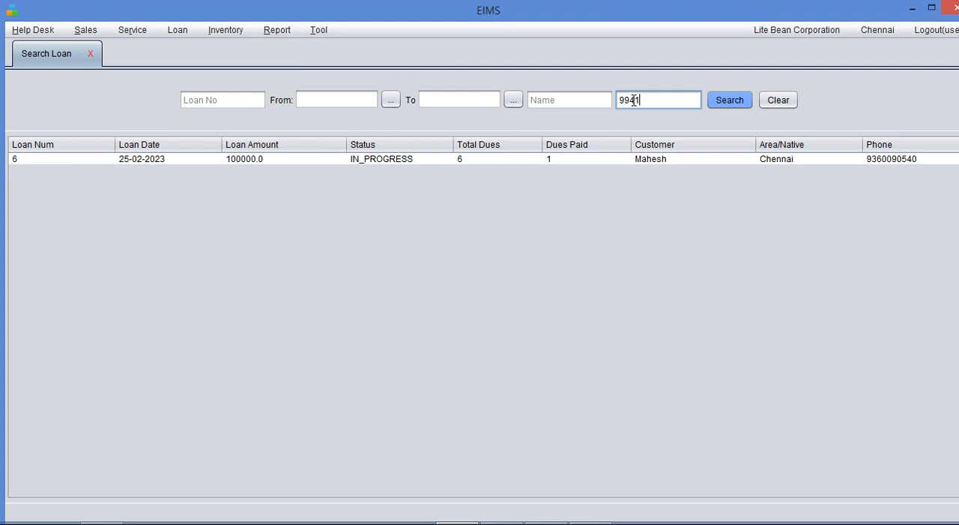
pyautogui.press('Return')
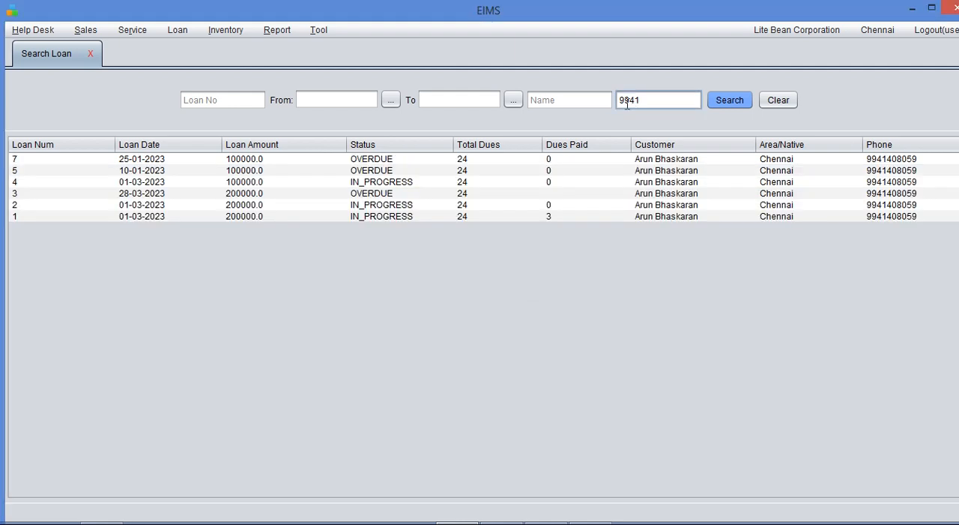
# - Open the loan dated 25-01-2023 from the results and review its January installment, schedule and February EMI
pyautogui.click(121, 161)
pyautogui.doubleClick(121, 163)
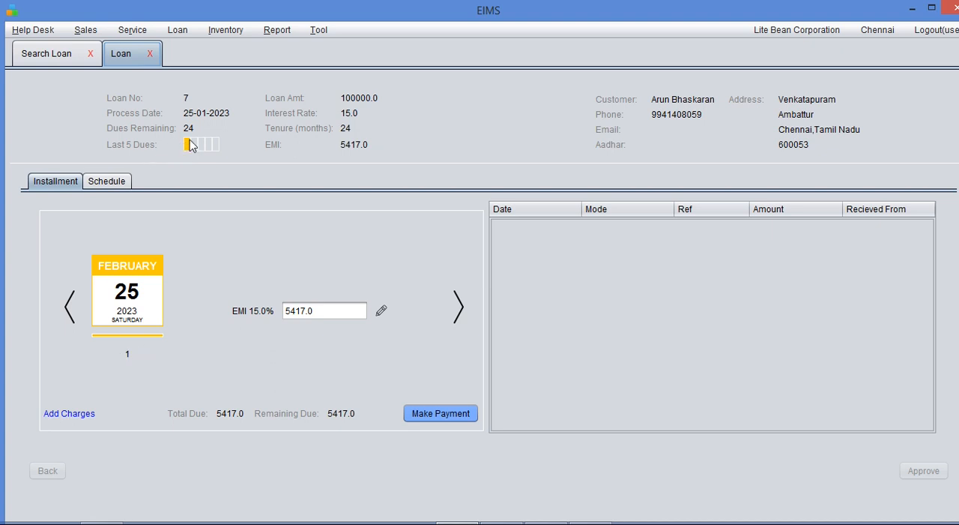
pyautogui.click(71, 305)
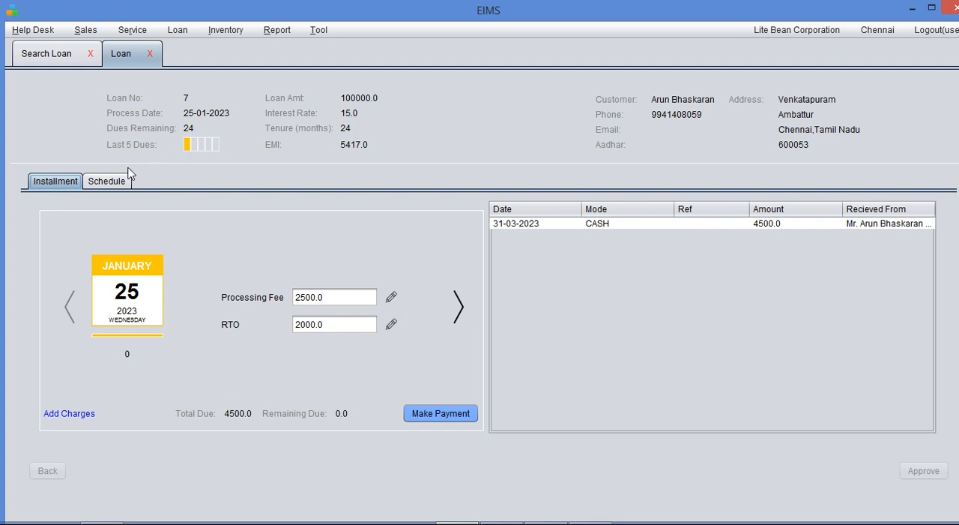
pyautogui.click(114, 184)
pyautogui.click(57, 184)
pyautogui.click(459, 309)
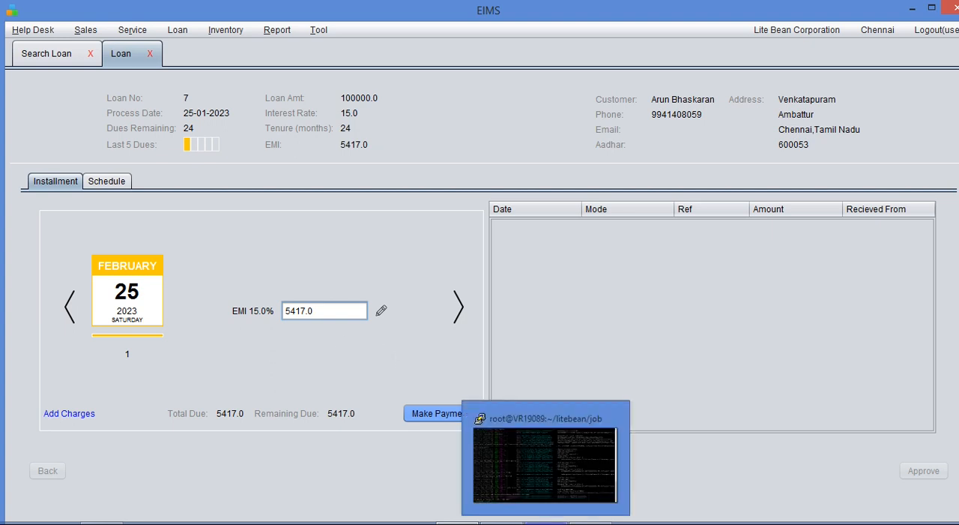
# - Switch to the server terminal, run the late fee job with sh eims_latefeebatch.sh, and return to EIMS
pyautogui.click(533, 518)
pyautogui.press('Up')
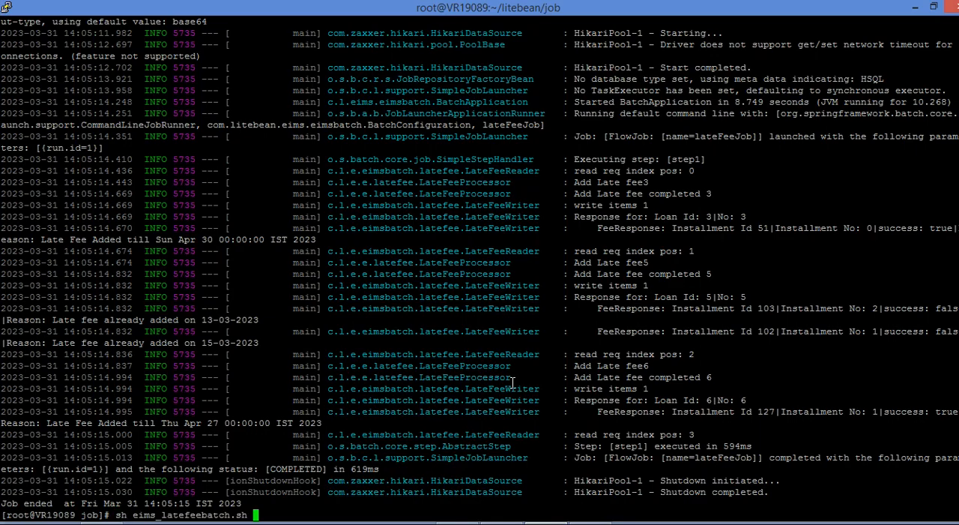
pyautogui.press('Return')
pyautogui.hotkey('alt', 'Tab')
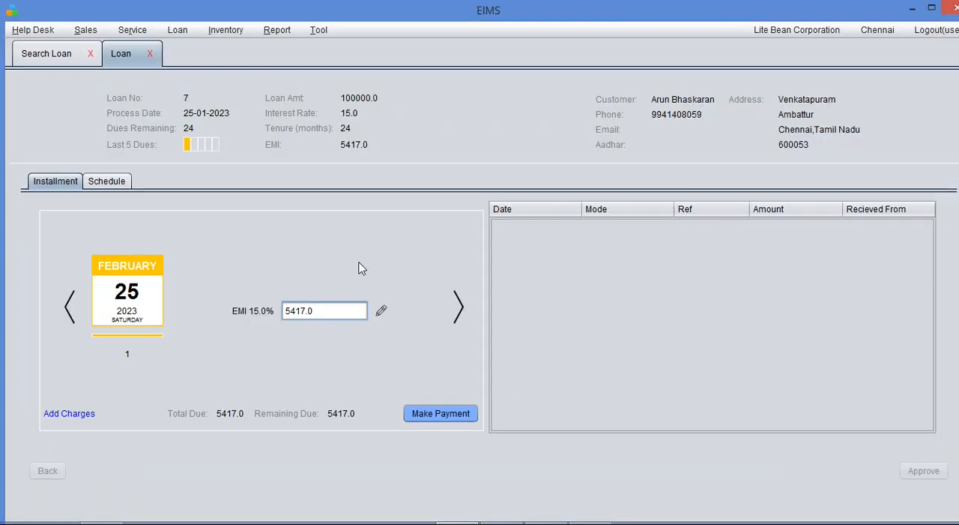
# - Change the date of the January installment's cash payment to 25-01-2023, save it, and close the payment details
pyautogui.click(69, 315)
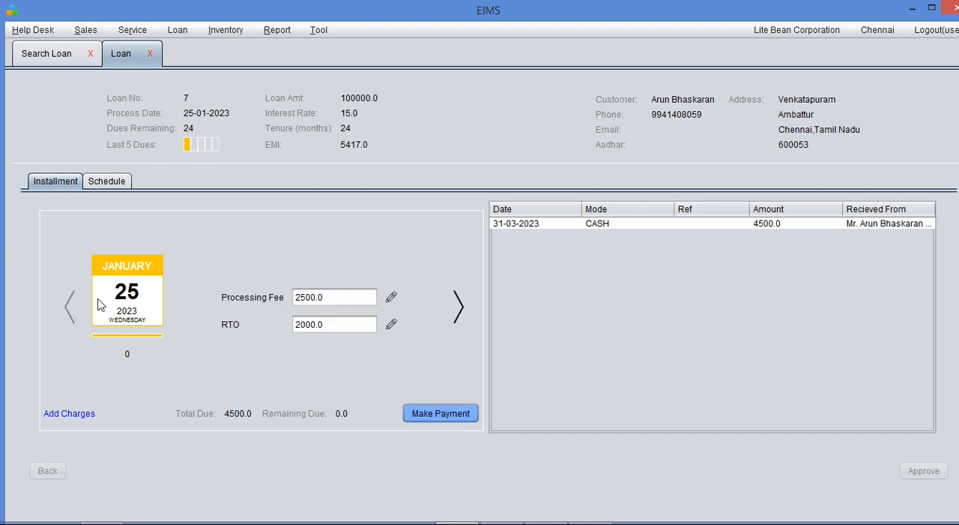
pyautogui.doubleClick(587, 223)
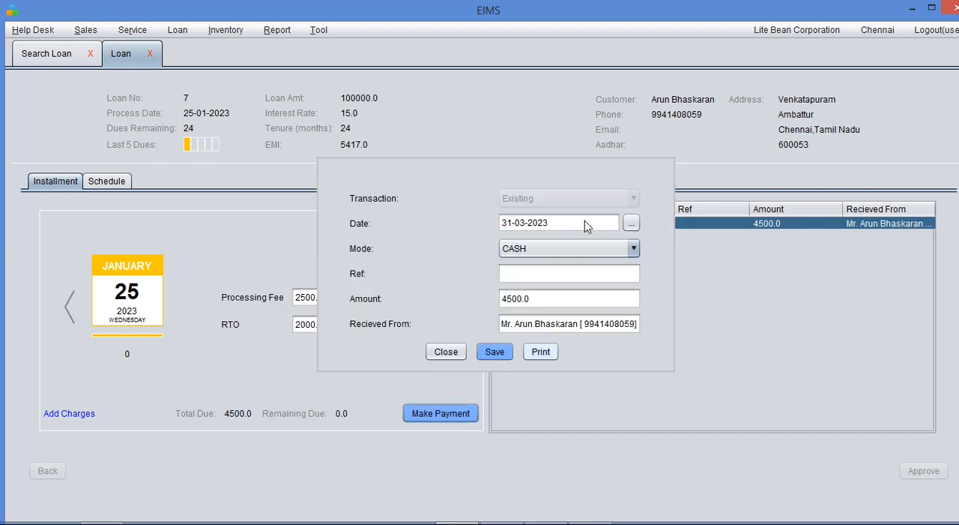
pyautogui.click(629, 225)
pyautogui.click(508, 248)
pyautogui.click(508, 248)
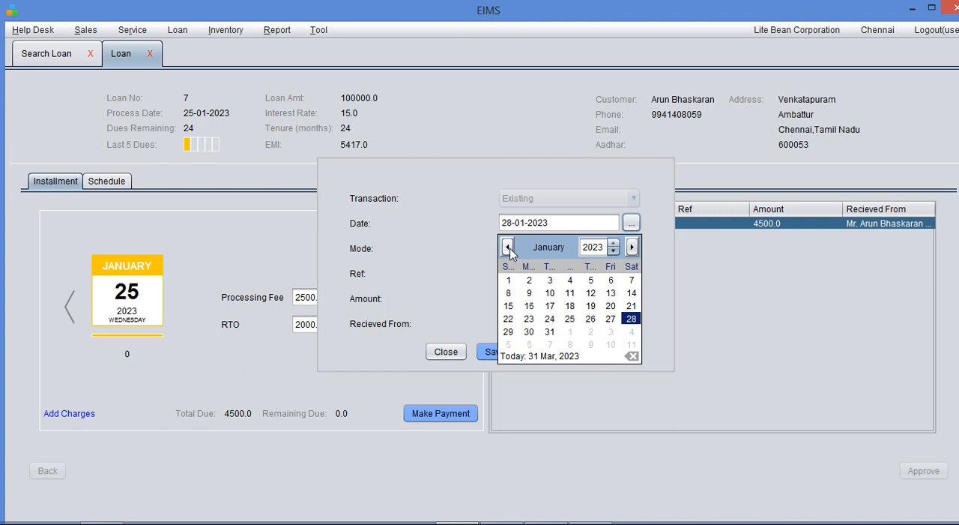
pyautogui.click(568, 318)
pyautogui.click(491, 356)
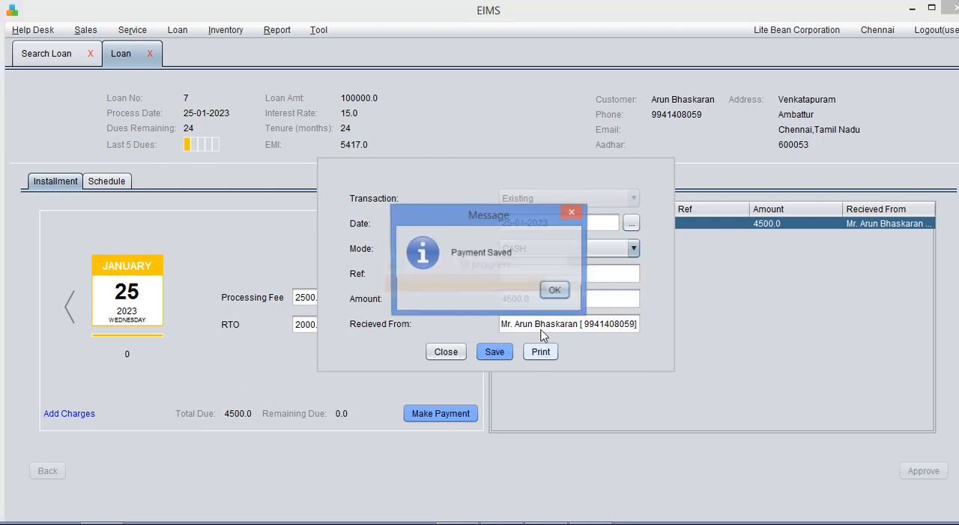
pyautogui.click(613, 290)
pyautogui.click(449, 352)
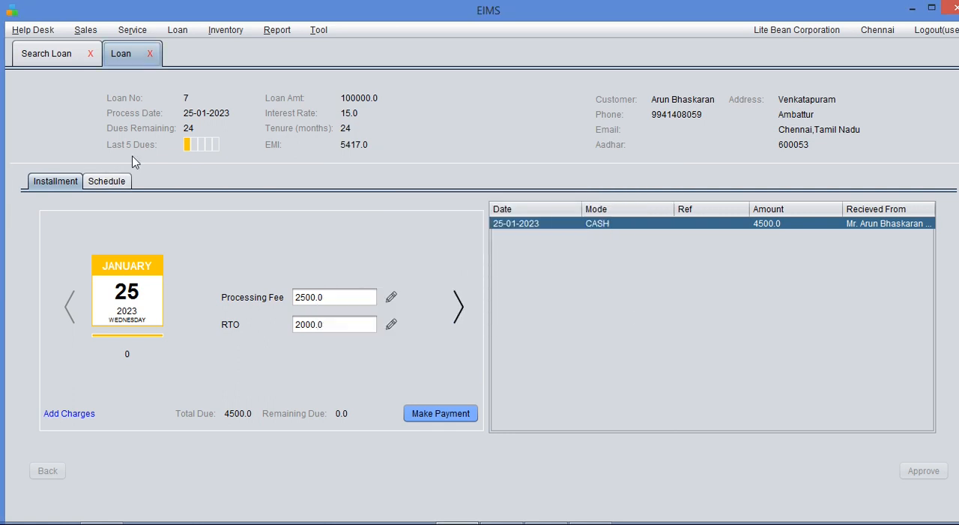
# - Refresh the loan search results, close the open loan, and reopen the loan dated 25-01-2023
pyautogui.click(60, 56)
pyautogui.click(725, 103)
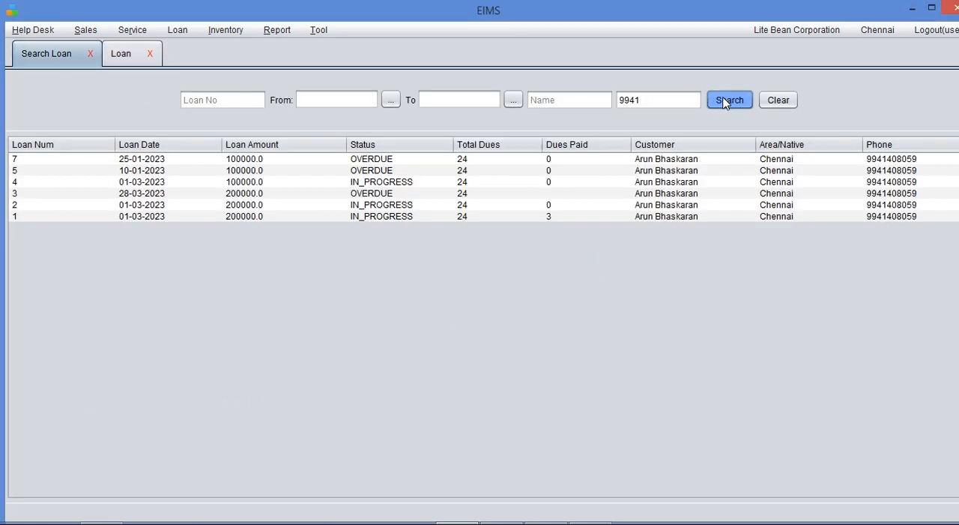
pyautogui.click(731, 101)
pyautogui.click(150, 54)
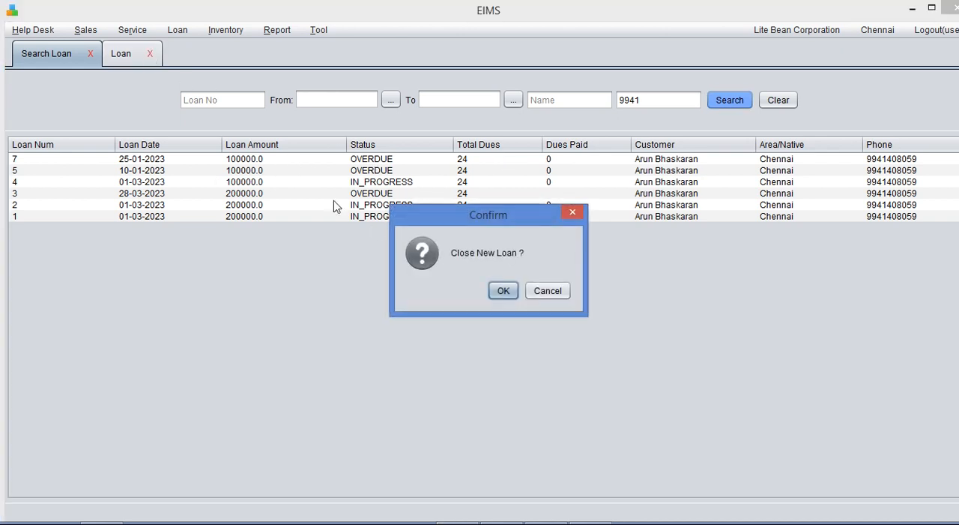
pyautogui.click(500, 291)
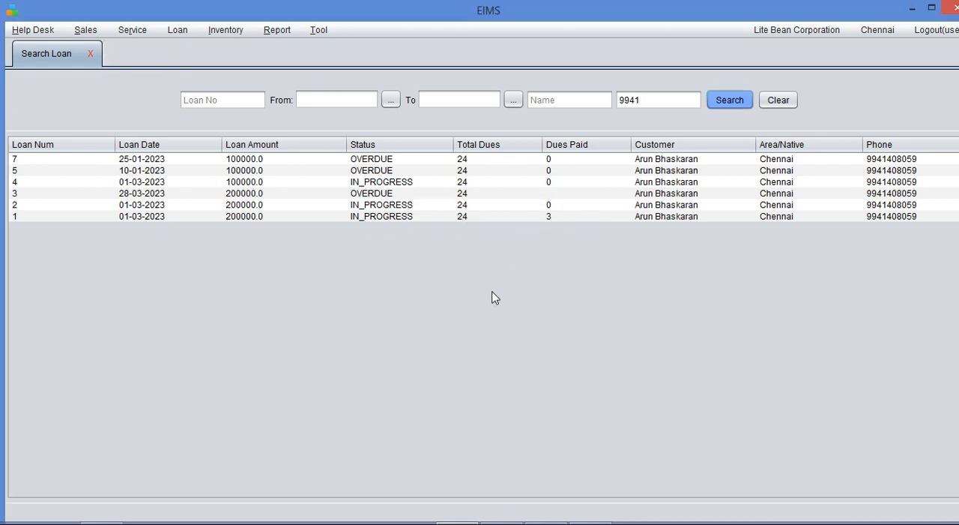
pyautogui.doubleClick(428, 166)
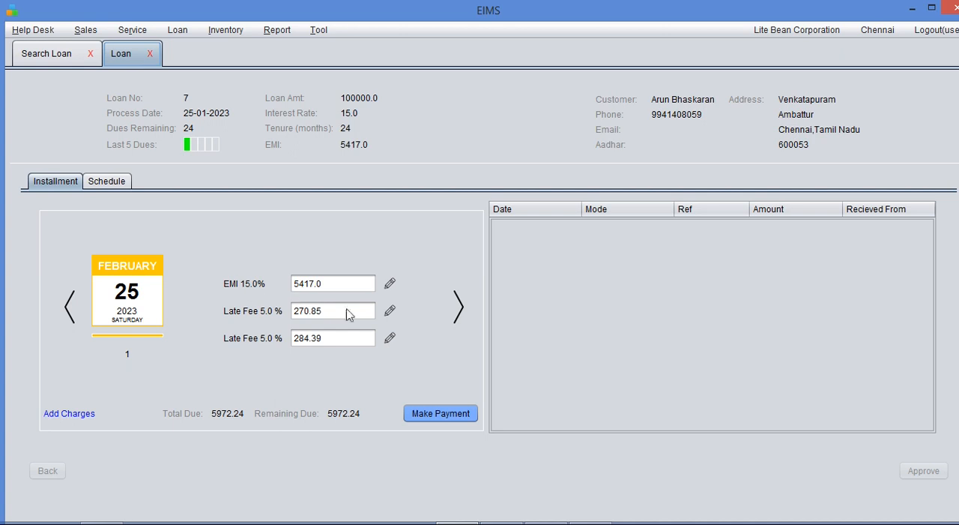
# - Review the details of both late fees on the February installment and compare them with the January installment
pyautogui.click(941, 524)
pyautogui.click(940, 524)
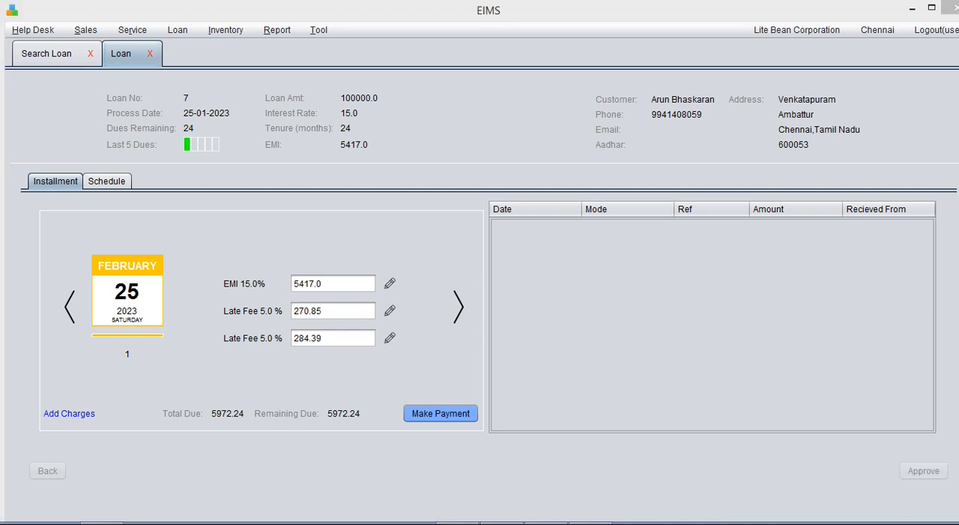
pyautogui.click(390, 312)
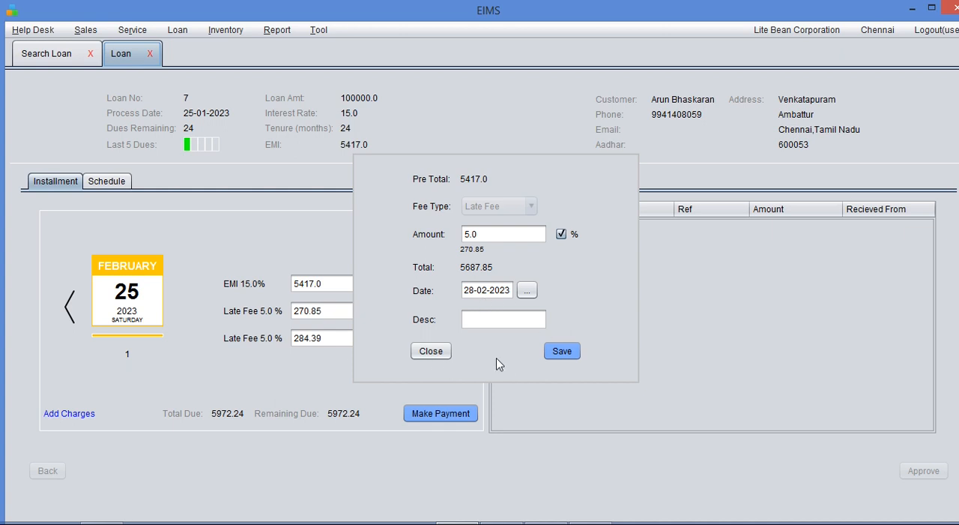
pyautogui.click(431, 351)
pyautogui.click(393, 338)
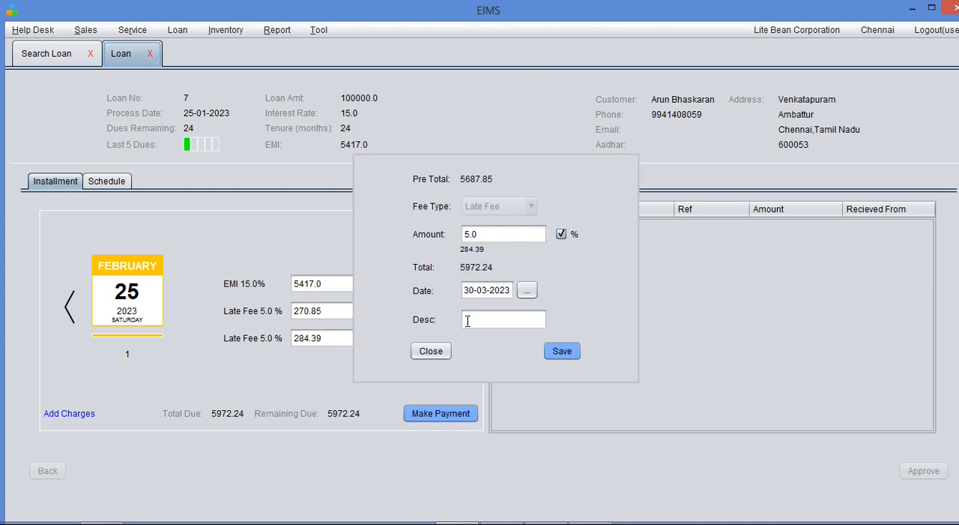
pyautogui.click(431, 350)
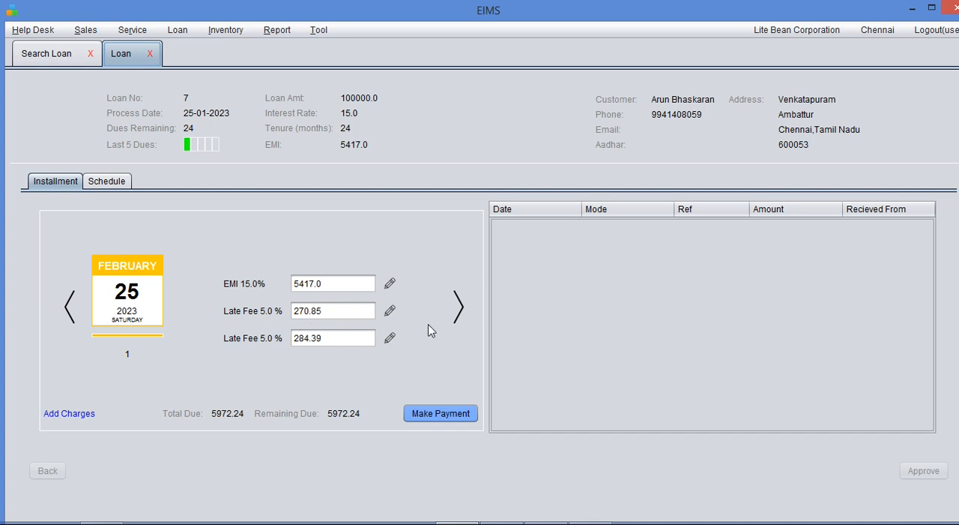
pyautogui.click(71, 307)
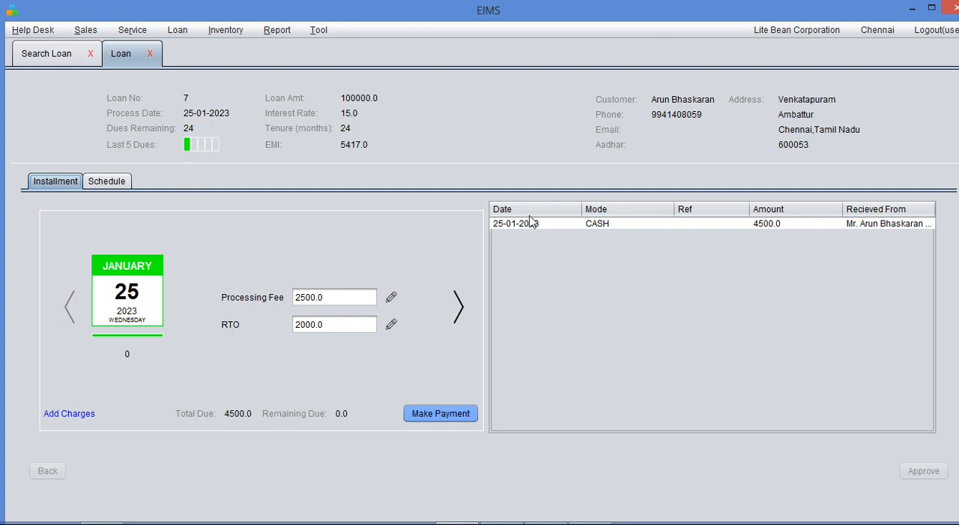
pyautogui.click(455, 306)
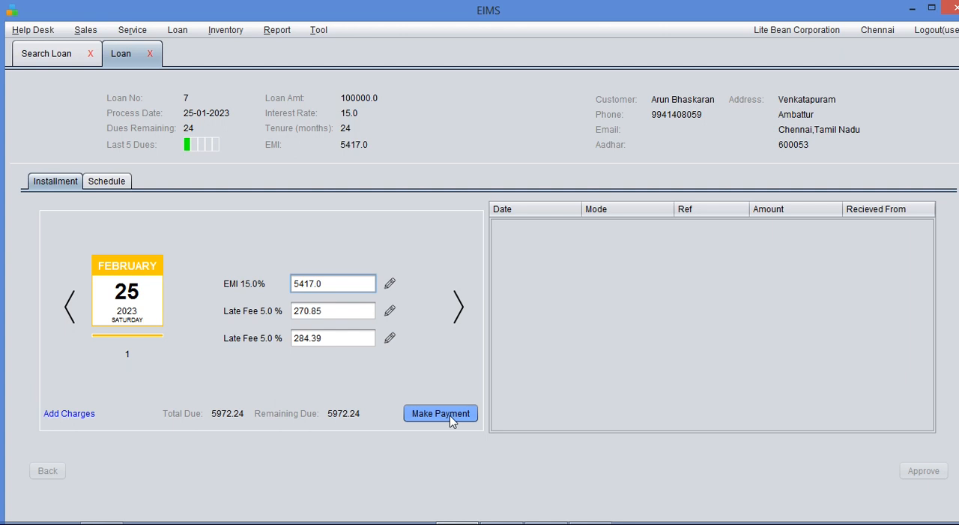
# - Record a cash payment of 5972.24 dated 31-03-2023 for the February installment and save it
pyautogui.click(410, 422)
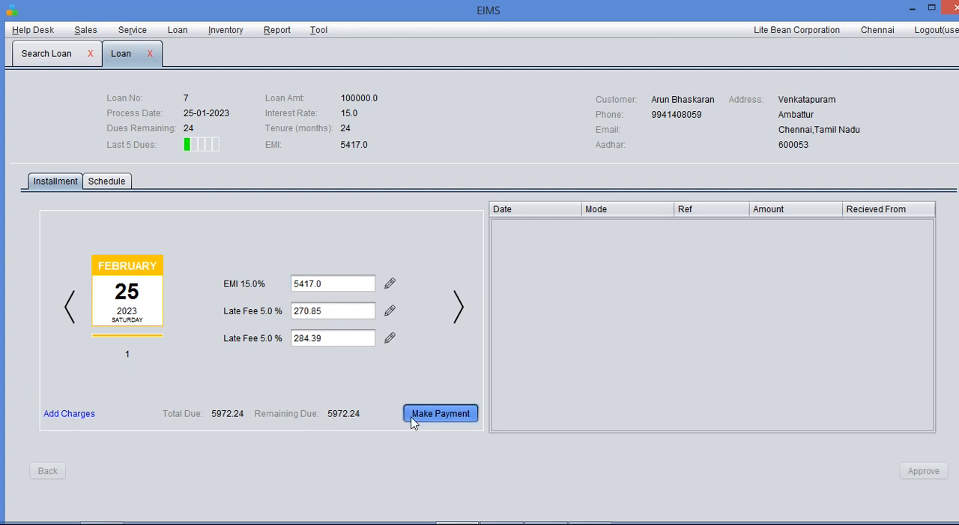
pyautogui.click(521, 298)
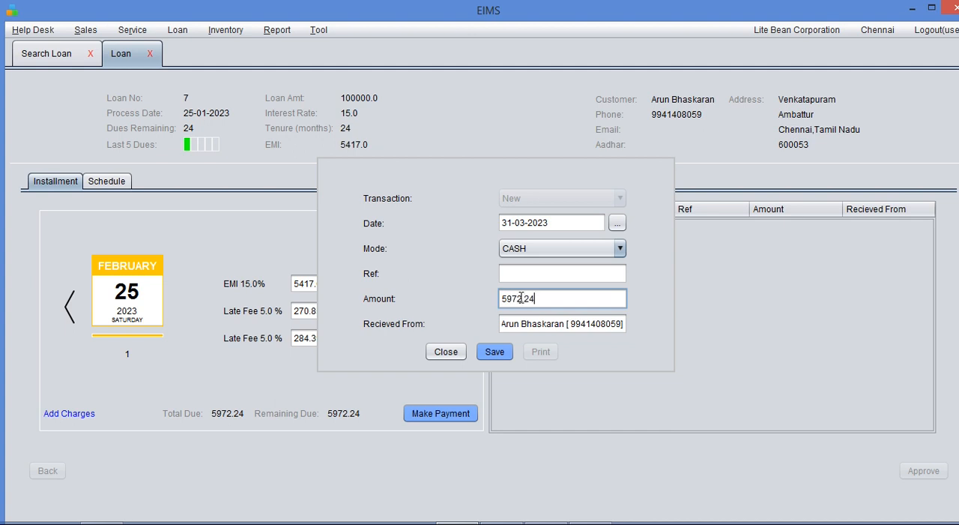
pyautogui.click(493, 353)
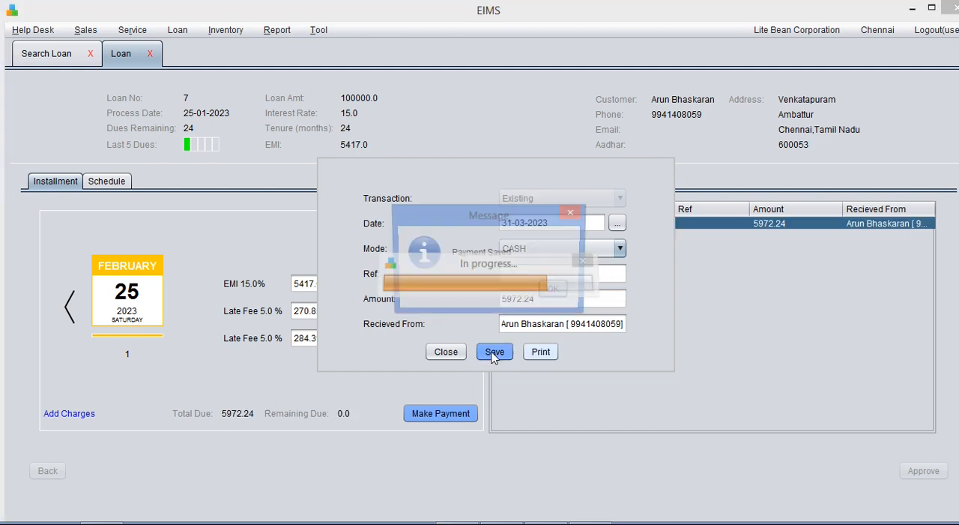
pyautogui.click(554, 290)
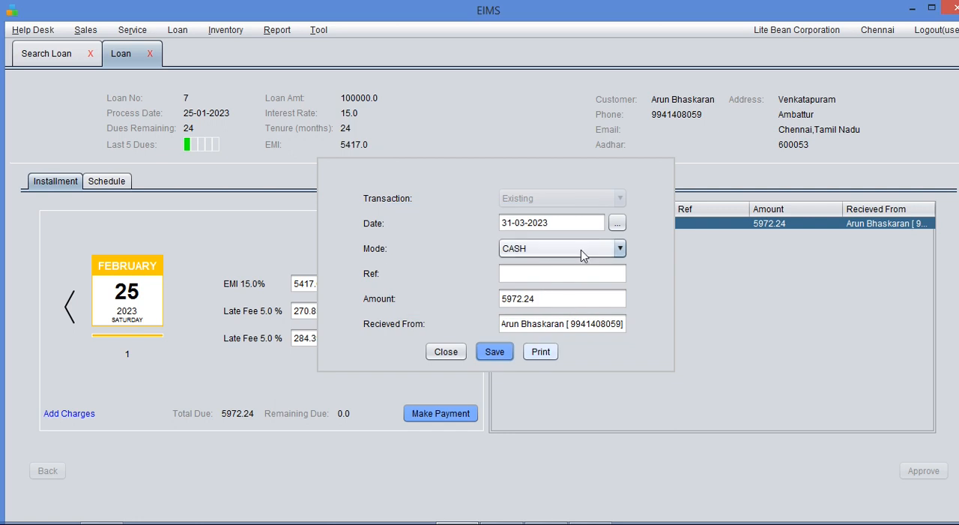
# - Print the February payment receipt, review its vehicle and charge lines, and close the receipt and payment details
pyautogui.click(538, 351)
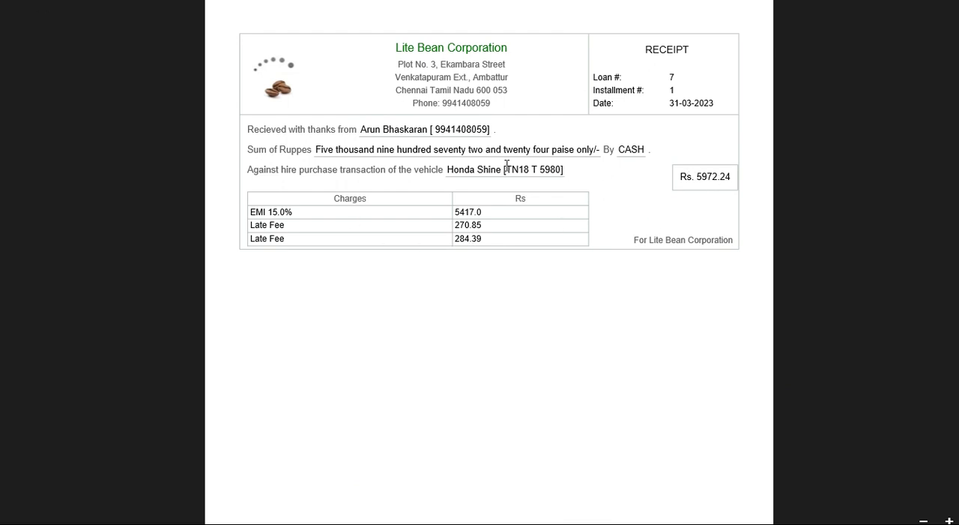
pyautogui.moveTo(321, 170); pyautogui.dragTo(540, 170)
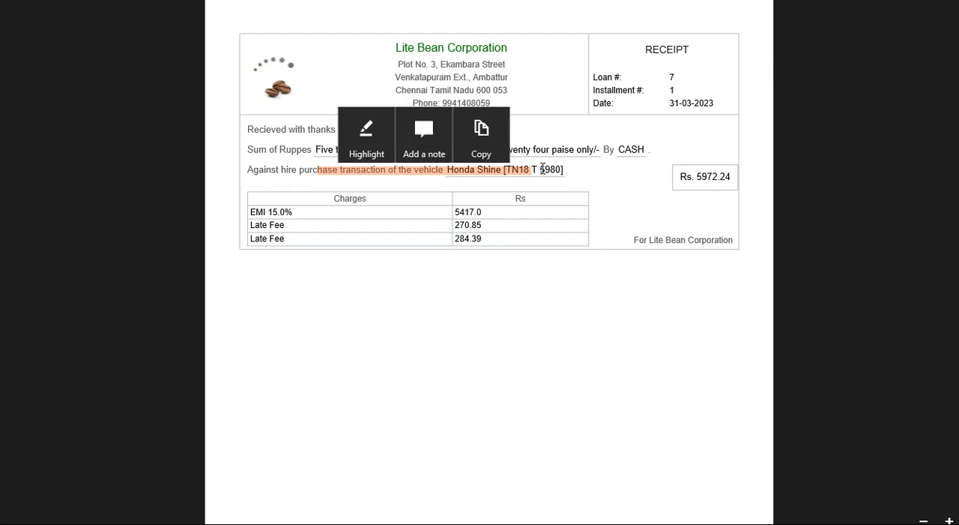
pyautogui.doubleClick(543, 169)
pyautogui.click(415, 152)
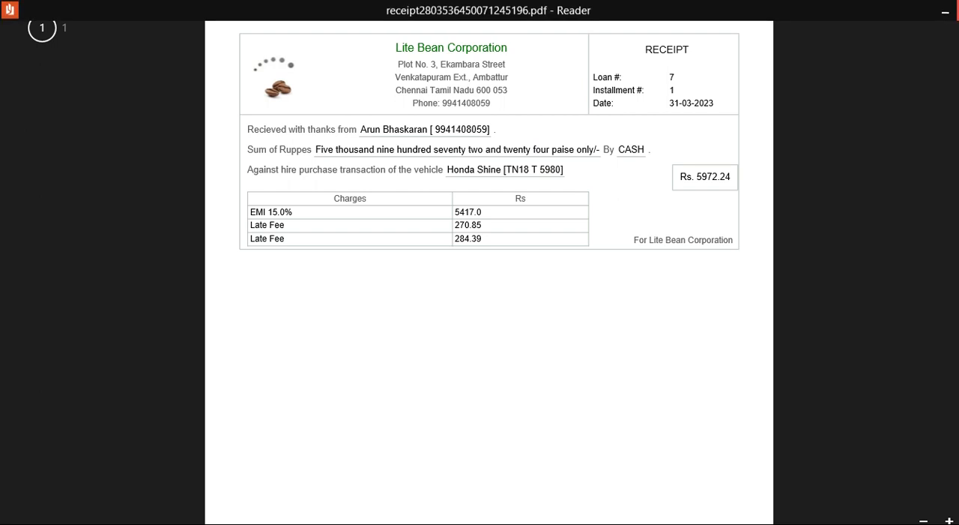
pyautogui.click(958, 9)
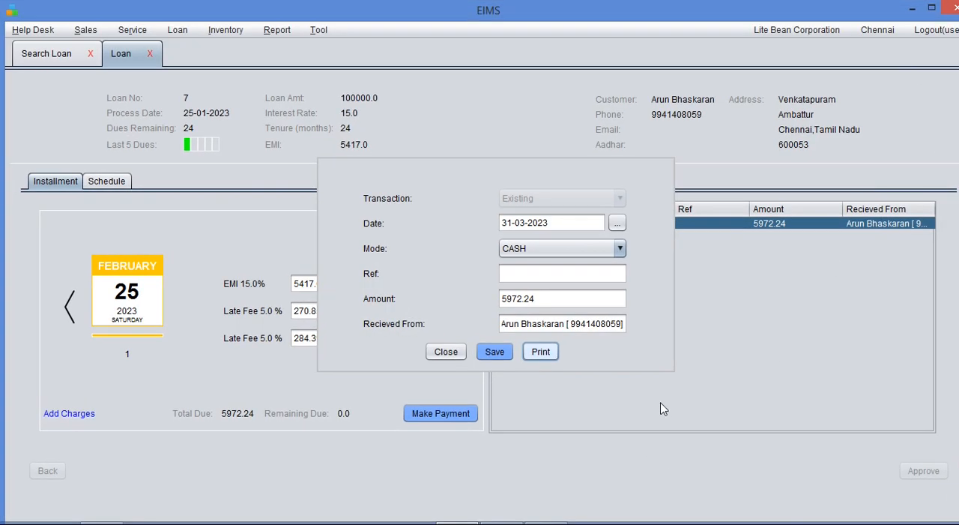
pyautogui.click(435, 352)
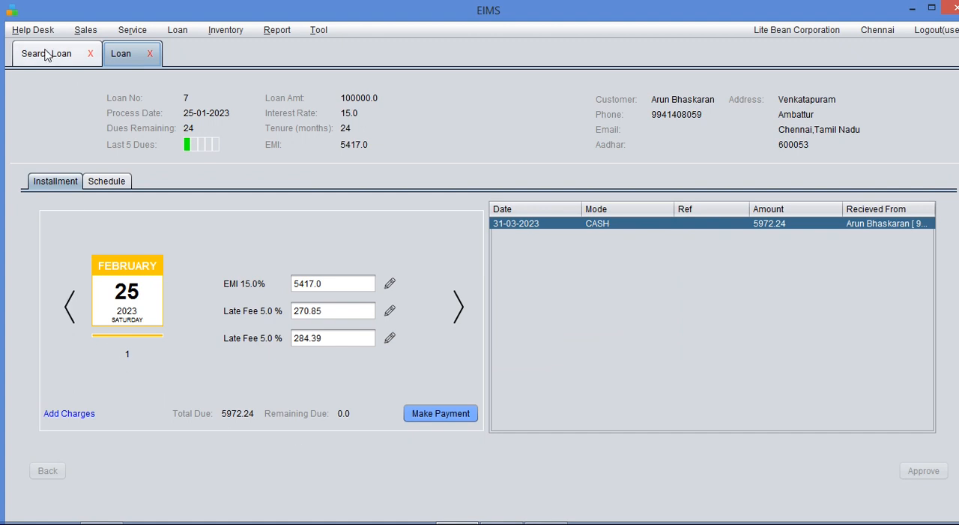
# - Close the loan, rerun the loan search, and open the 25-01-2023 loan at its March installment
pyautogui.click(151, 59)
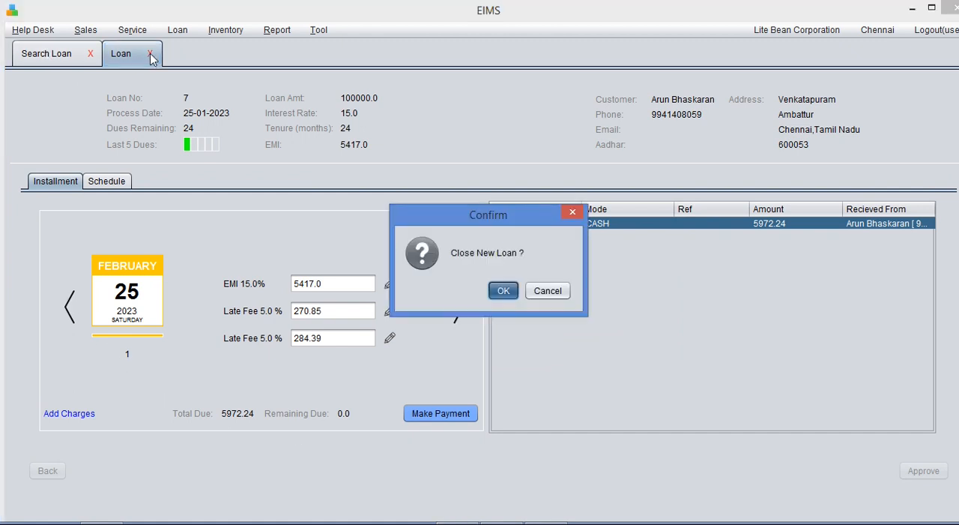
pyautogui.press('Return')
pyautogui.click(710, 105)
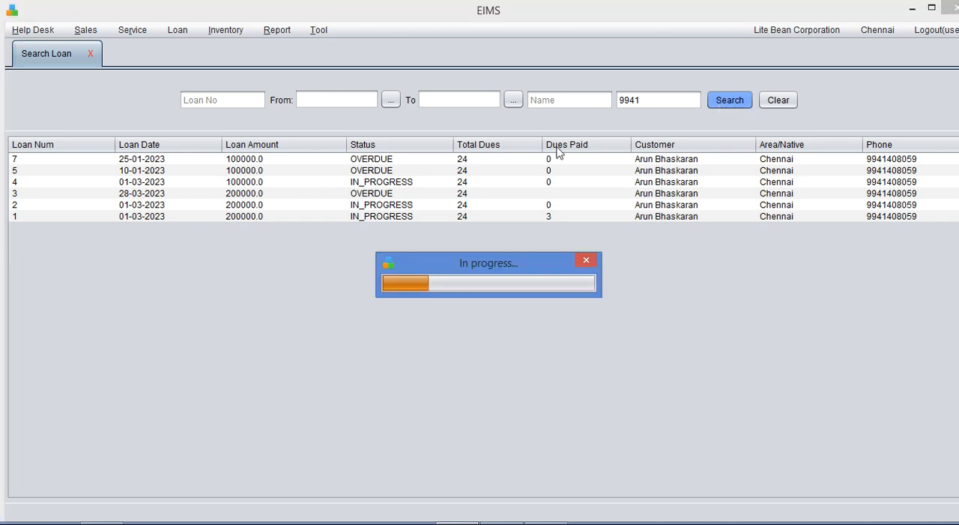
pyautogui.doubleClick(387, 163)
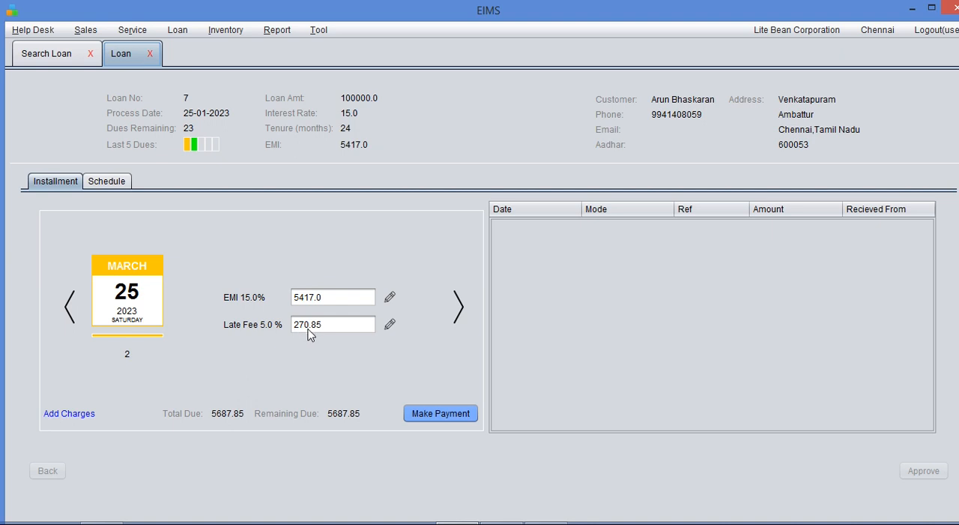
# - Reduce the late fee on the March installment to 4.0 % and save the charge
pyautogui.click(390, 328)
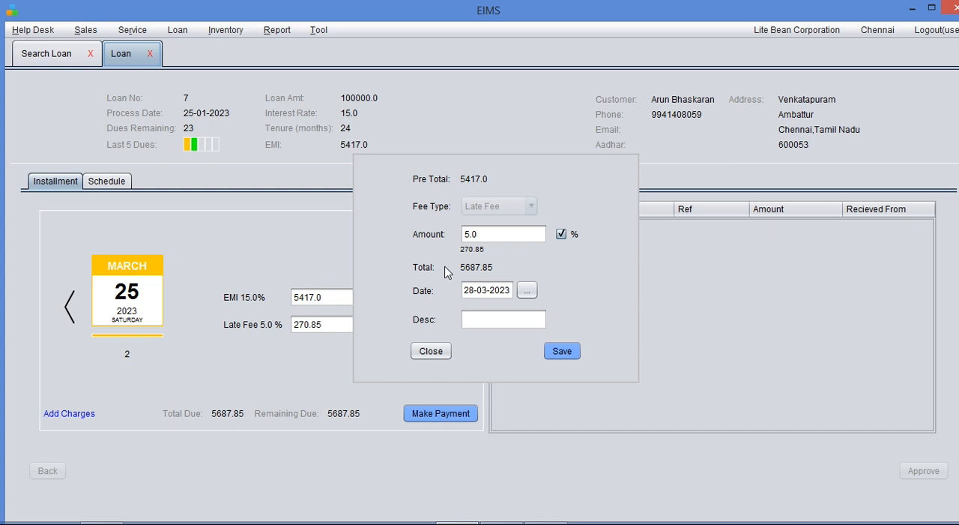
pyautogui.click(470, 234)
pyautogui.press('BackSpace')
pyautogui.write('4')
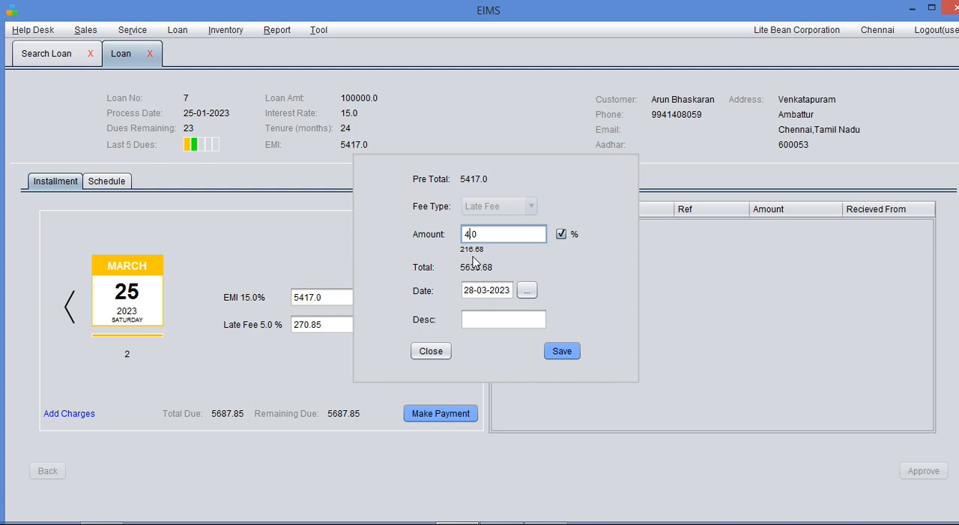
pyautogui.click(562, 351)
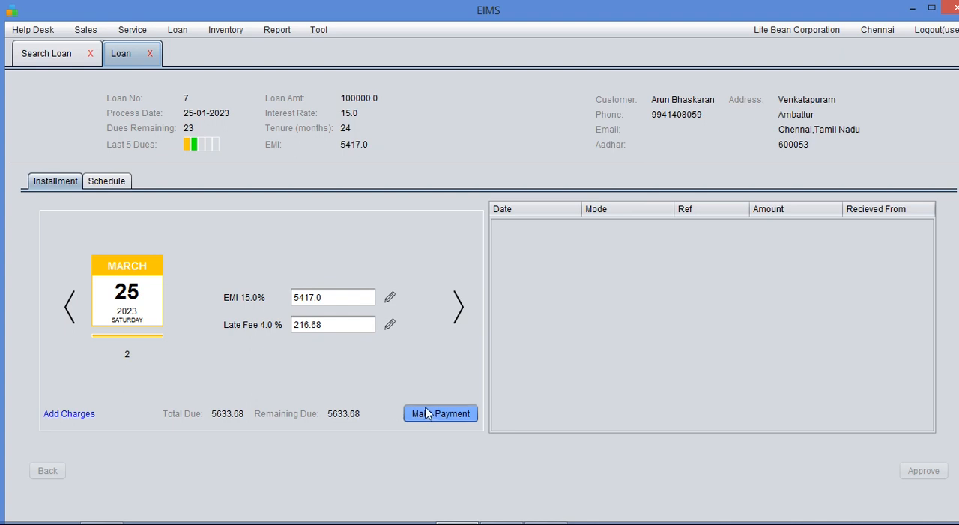
# - Record a cash payment of 5633.68 dated 31-03-2023 for the March installment, save it, and close the payment details
pyautogui.click(444, 414)
pyautogui.click(522, 299)
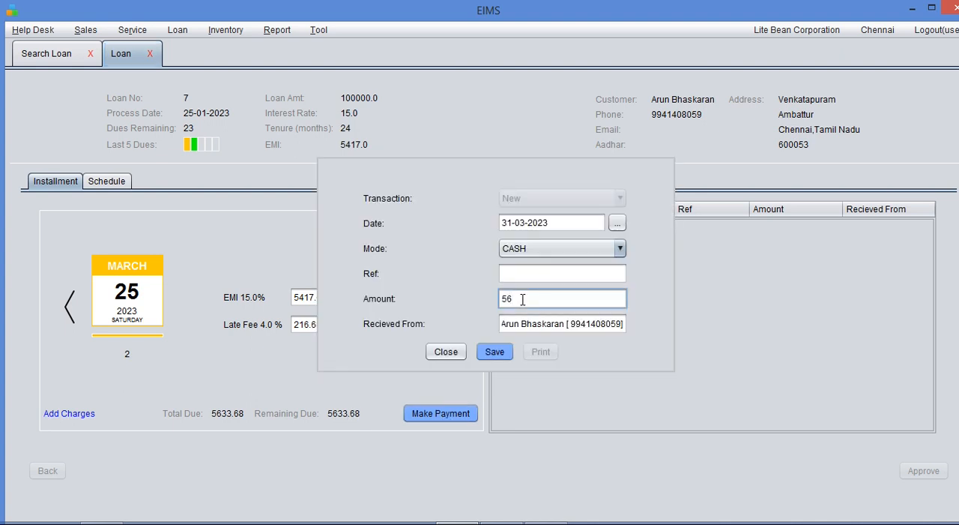
pyautogui.moveTo(528, 298); pyautogui.dragTo(447, 301)
pyautogui.click(531, 302)
pyautogui.write('33.68')
pyautogui.click(494, 351)
pyautogui.click(540, 292)
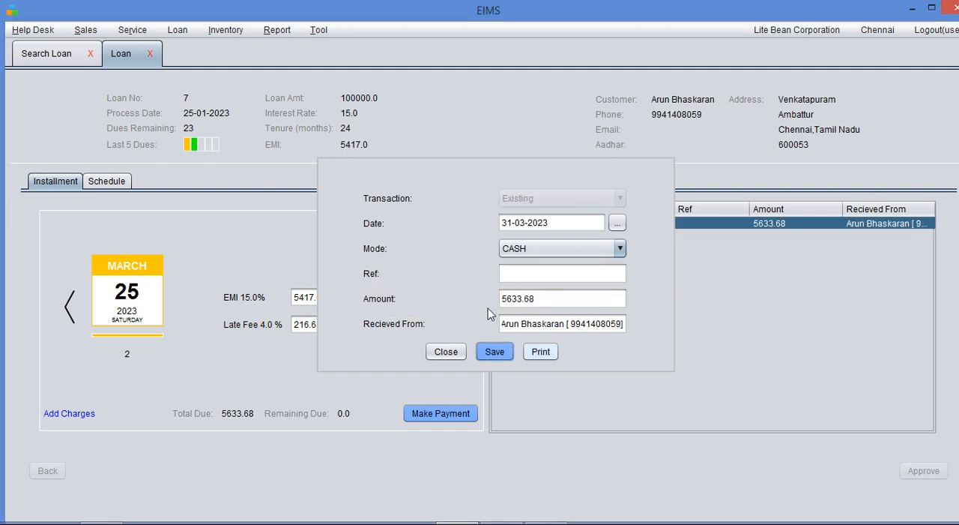
pyautogui.click(443, 352)
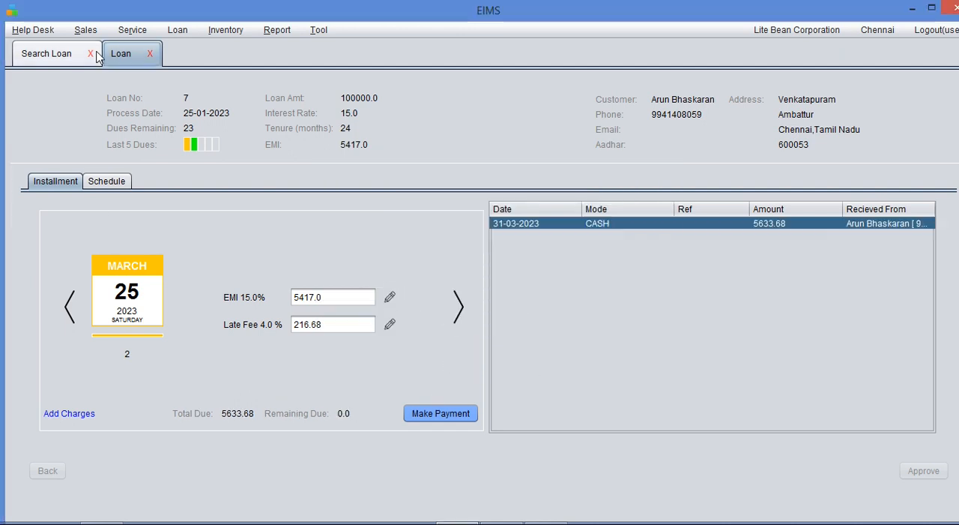
# - Rerun the loan search to check the updated loan status and reopen the loan dated 25-01-2023
pyautogui.click(73, 49)
pyautogui.click(735, 105)
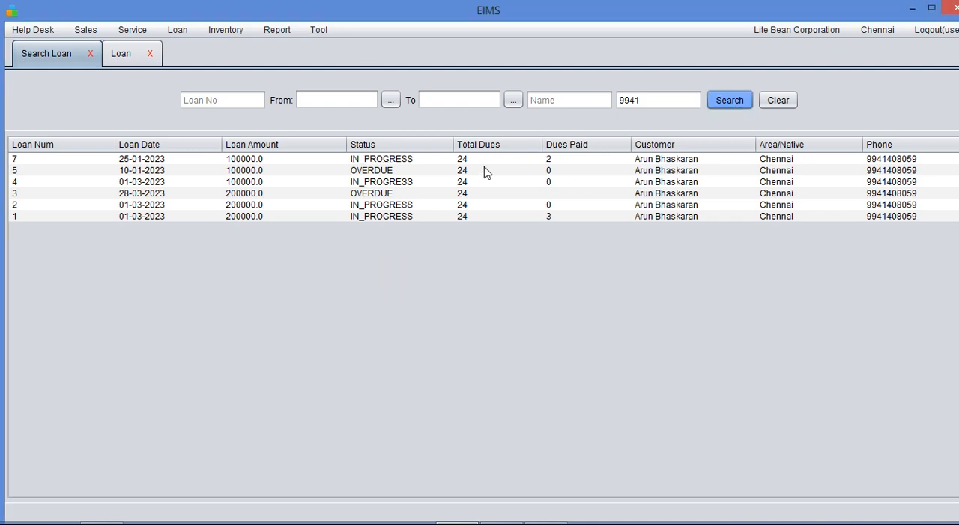
pyautogui.doubleClick(395, 165)
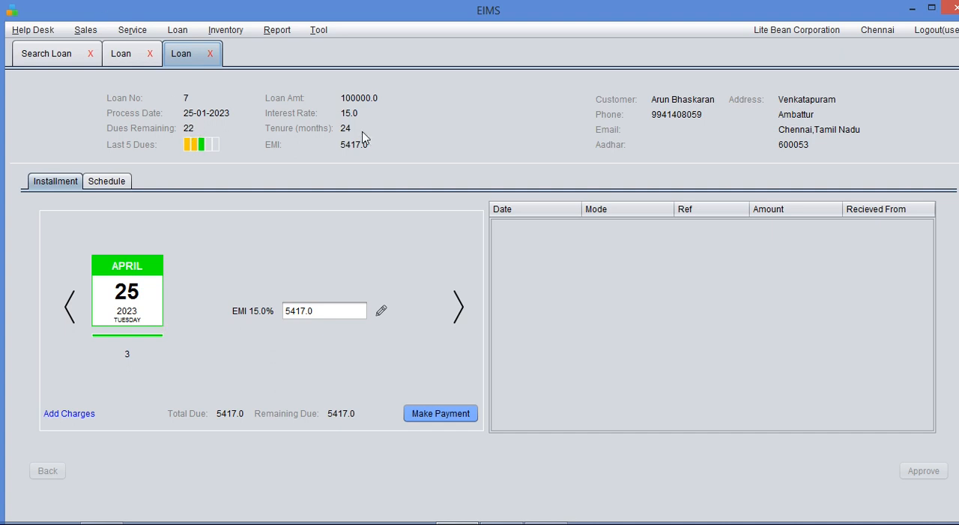
# - Review the loan's schedule and the fee types available for an added April charge, and close the charge form without saving
pyautogui.click(102, 183)
pyautogui.click(53, 415)
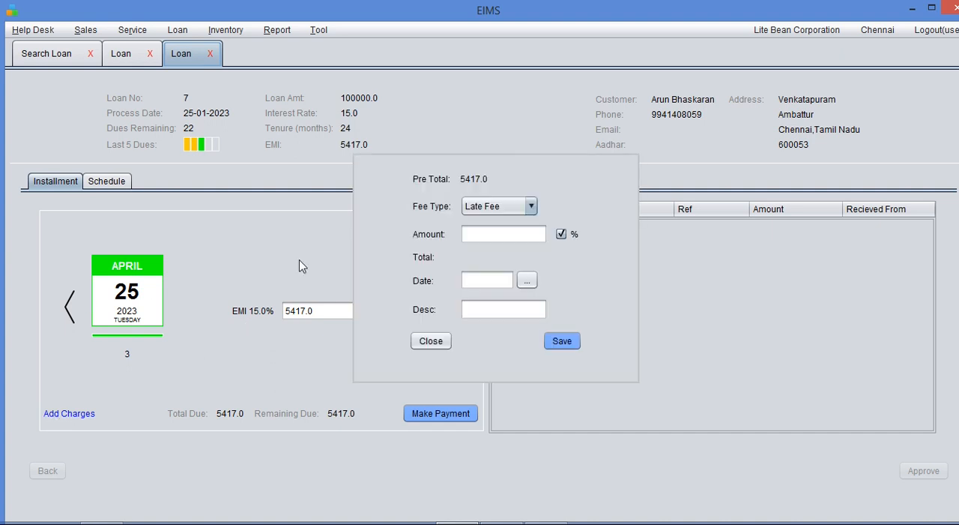
pyautogui.click(473, 210)
pyautogui.click(477, 213)
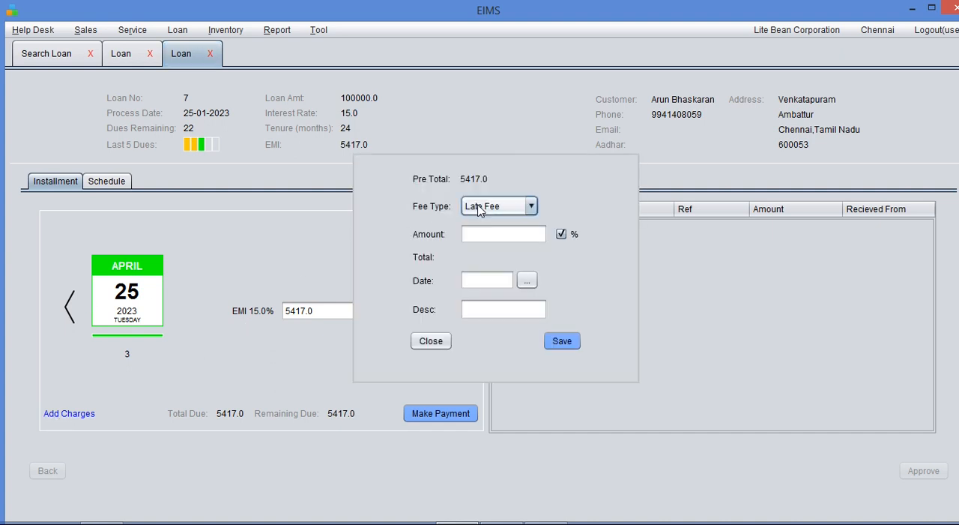
pyautogui.click(431, 342)
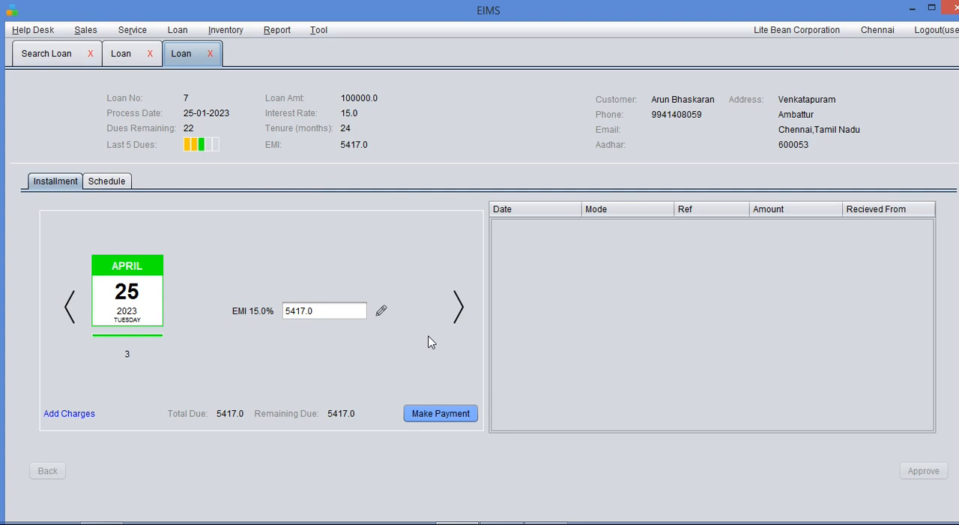